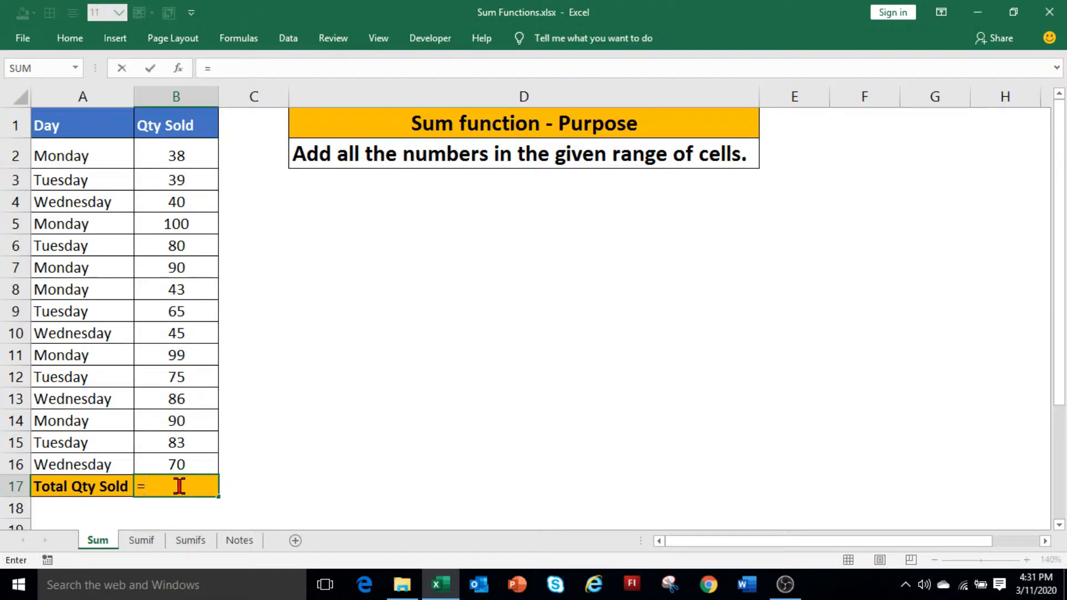
# - Total the Qty Sold column in B17 with the formula =SUM(B2:B16)
pyautogui.write('SUM')
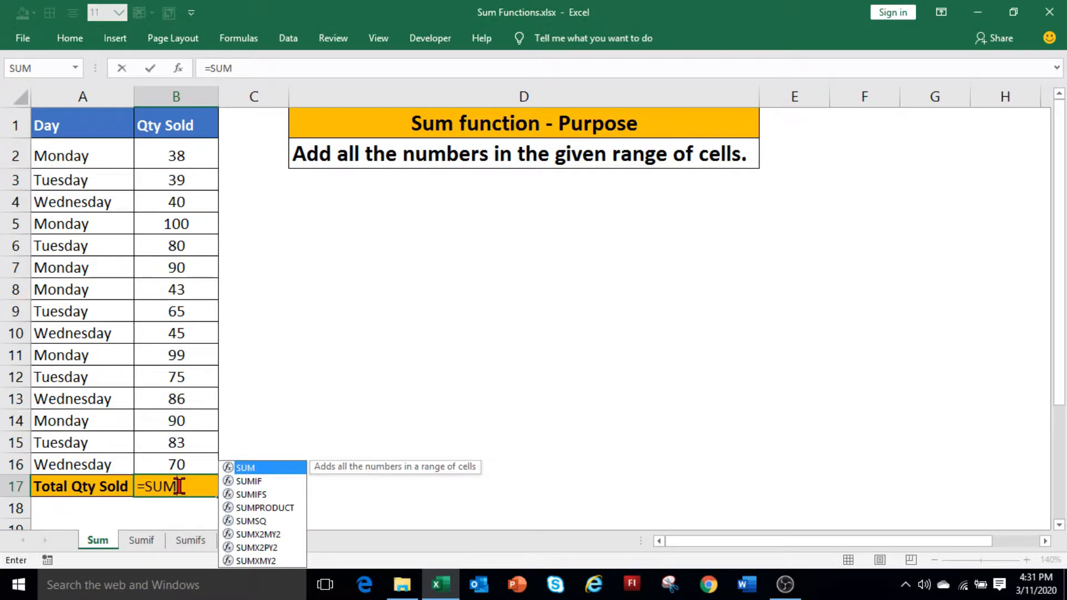
pyautogui.write('(')
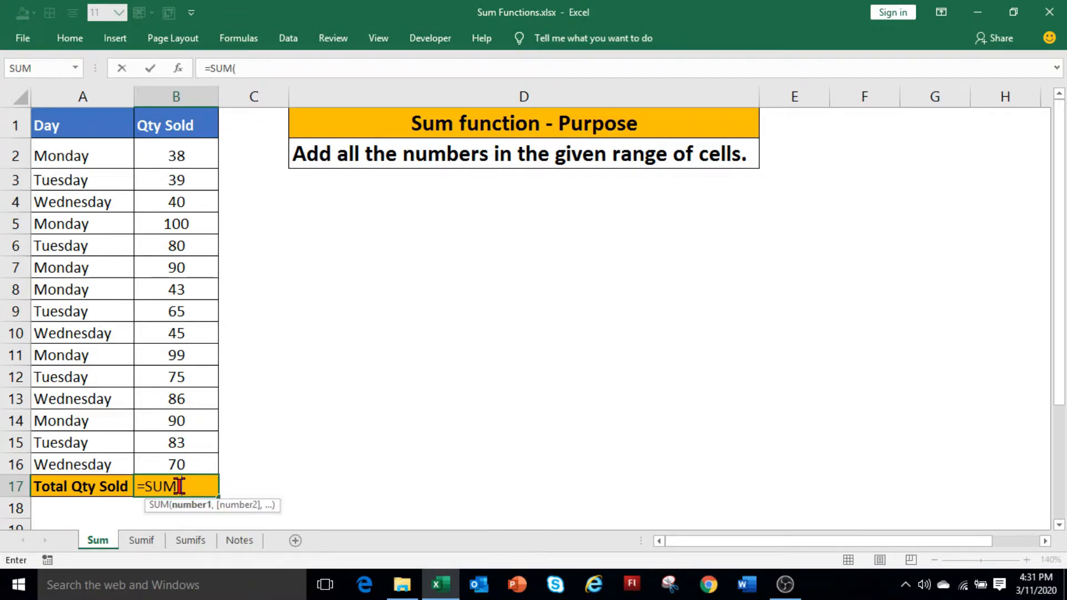
pyautogui.click(192, 158)
pyautogui.moveTo(190, 176); pyautogui.dragTo(196, 467)
pyautogui.write(')')
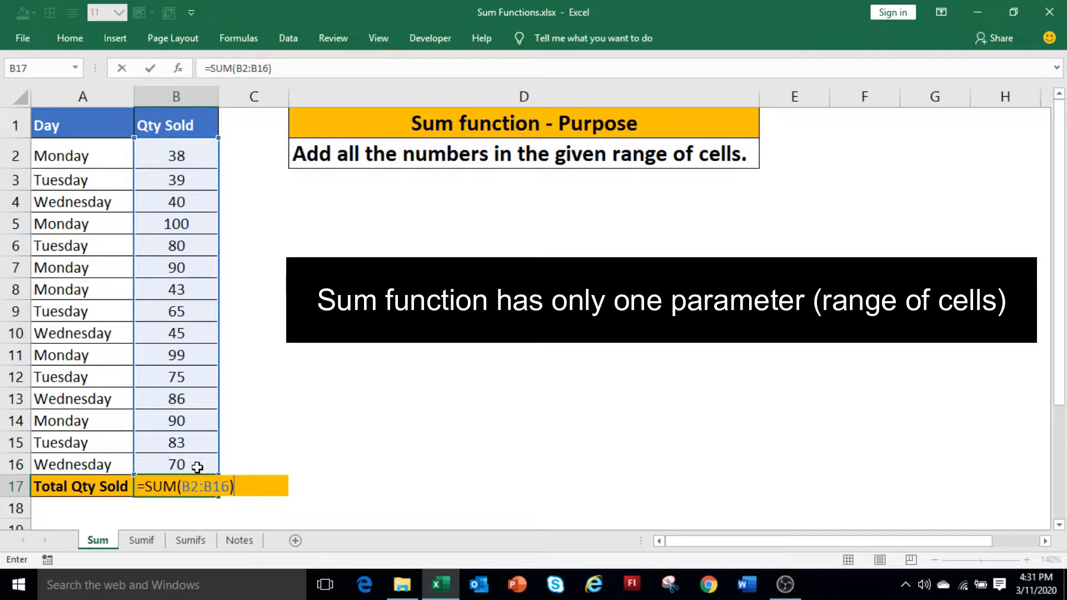
pyautogui.press('Return')
pyautogui.press('Up')
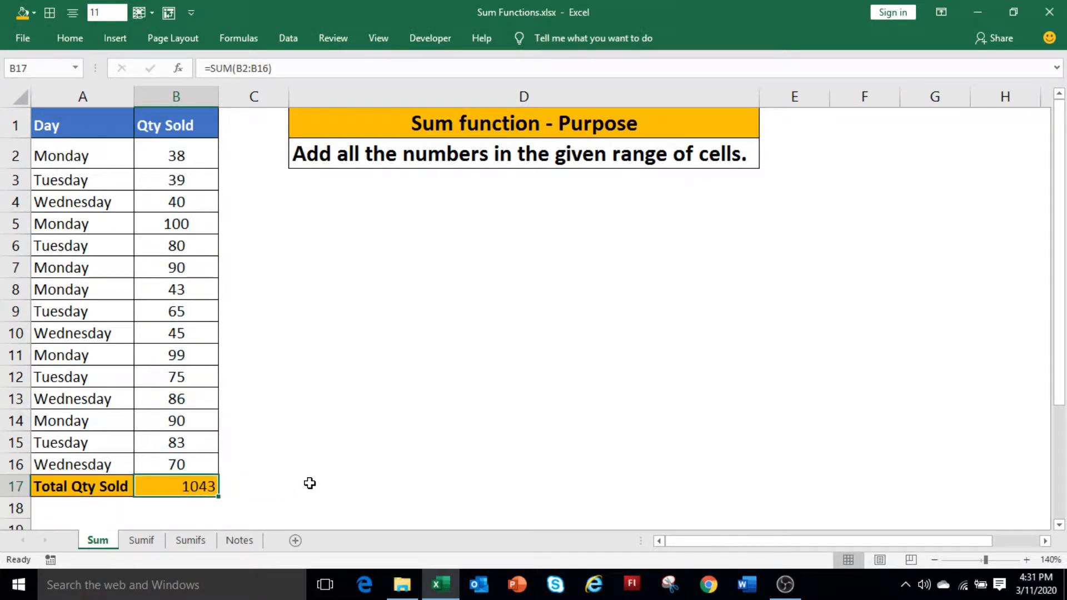
# - Clear the formula in B17 and total B2:B16 there again using AutoSum
pyautogui.press('Delete')
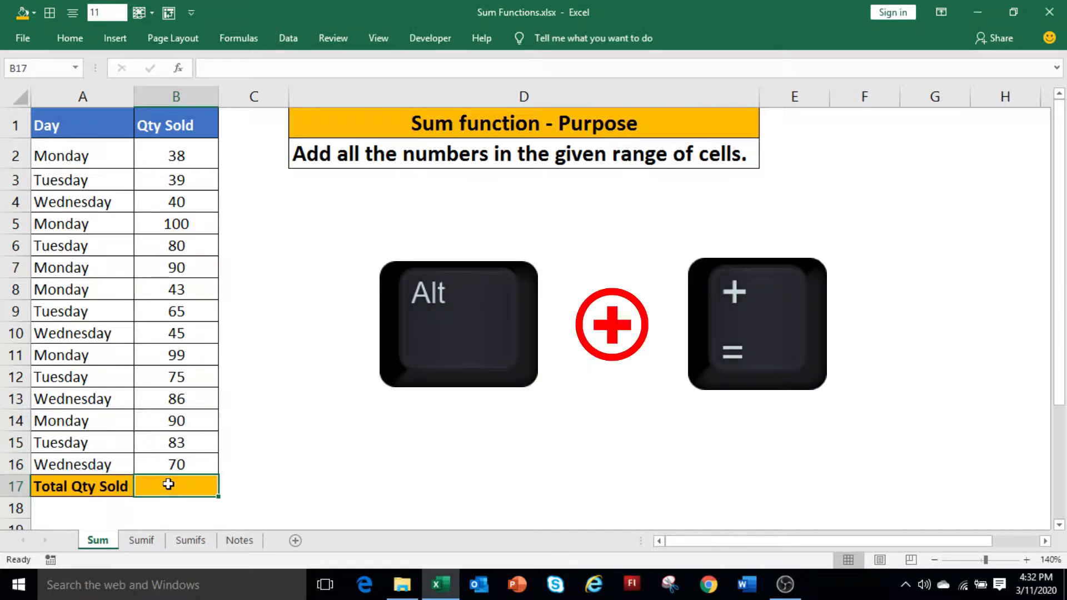
pyautogui.hotkey('alt', '=')
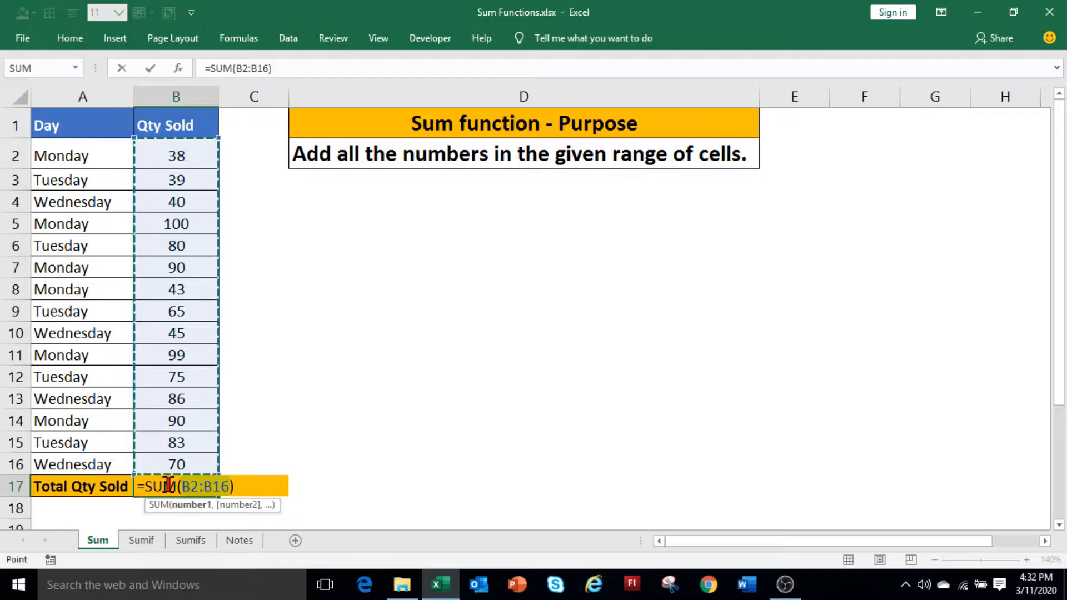
pyautogui.press('Return')
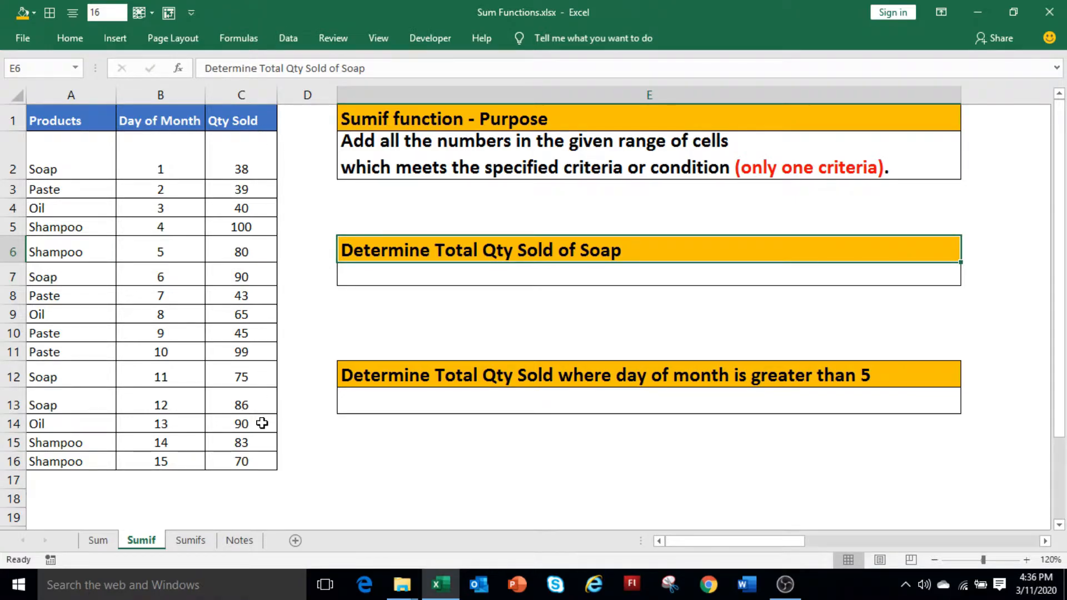
# - Calculate the total quantity sold of Soap in E7 of the Sumif sheet with =SUMIF(A:A,"Soap",C:C)
pyautogui.click(388, 270)
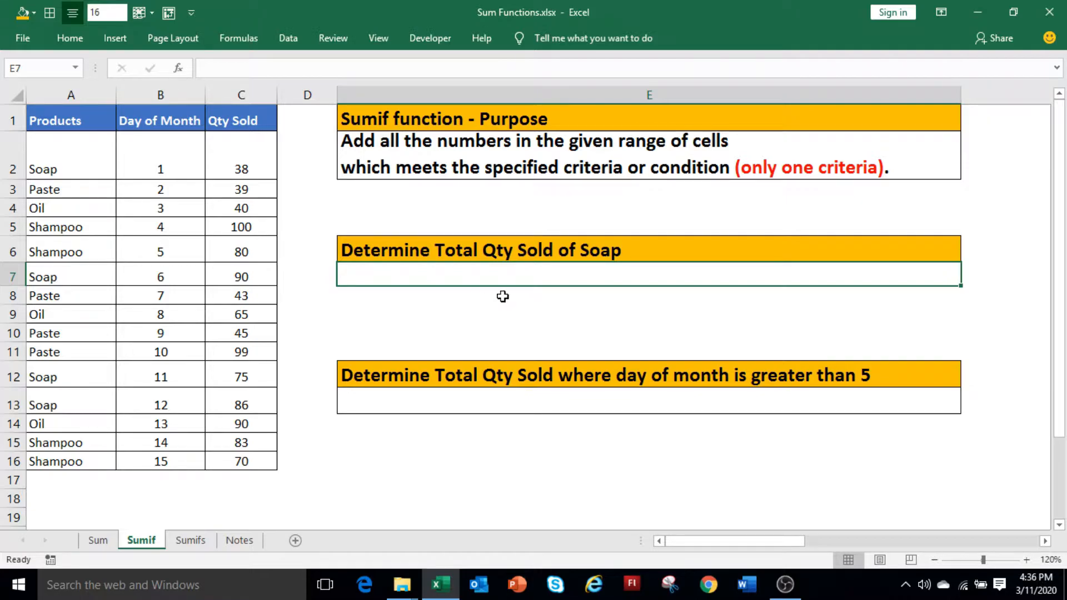
pyautogui.write('=')
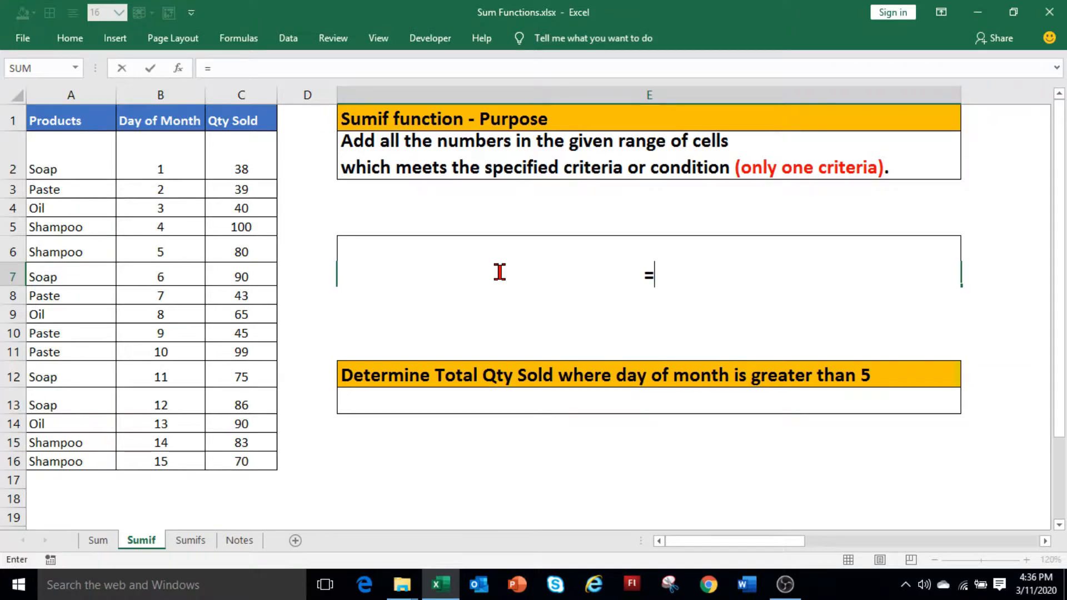
pyautogui.write('sumif')
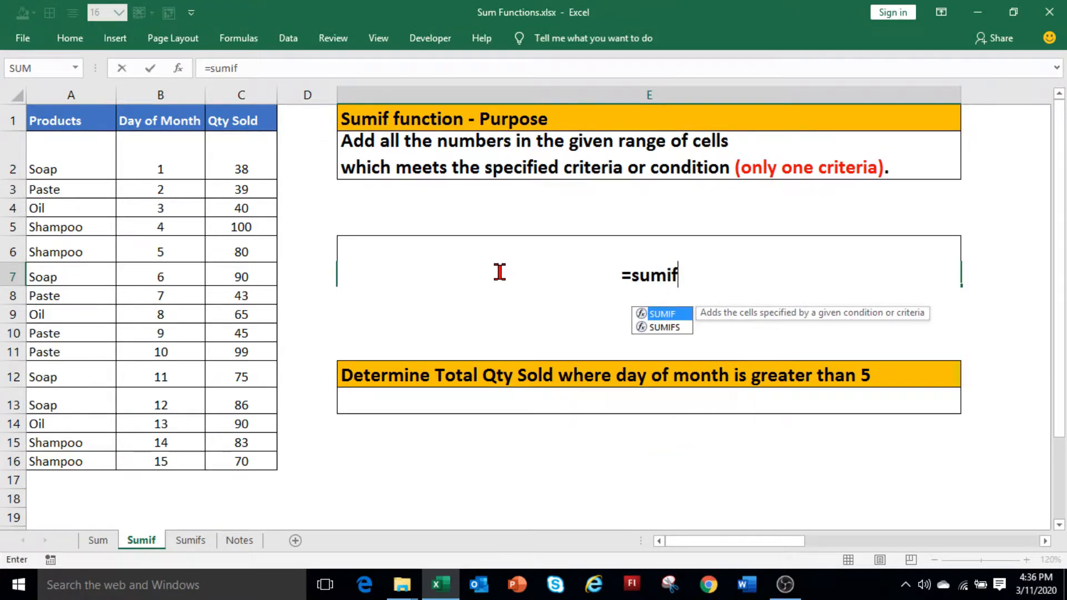
pyautogui.write('(')
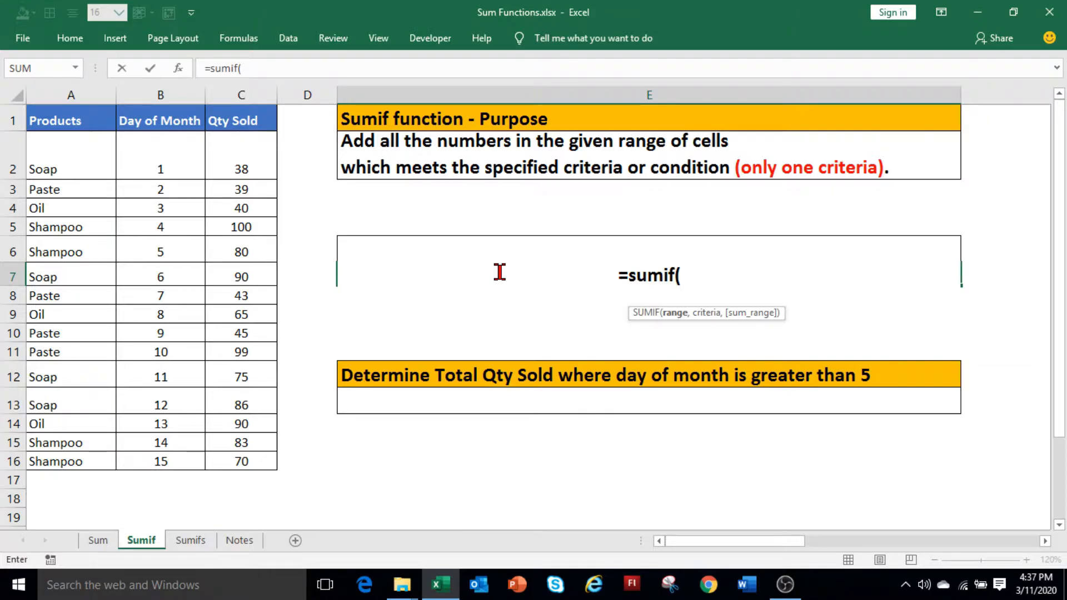
pyautogui.click(74, 95)
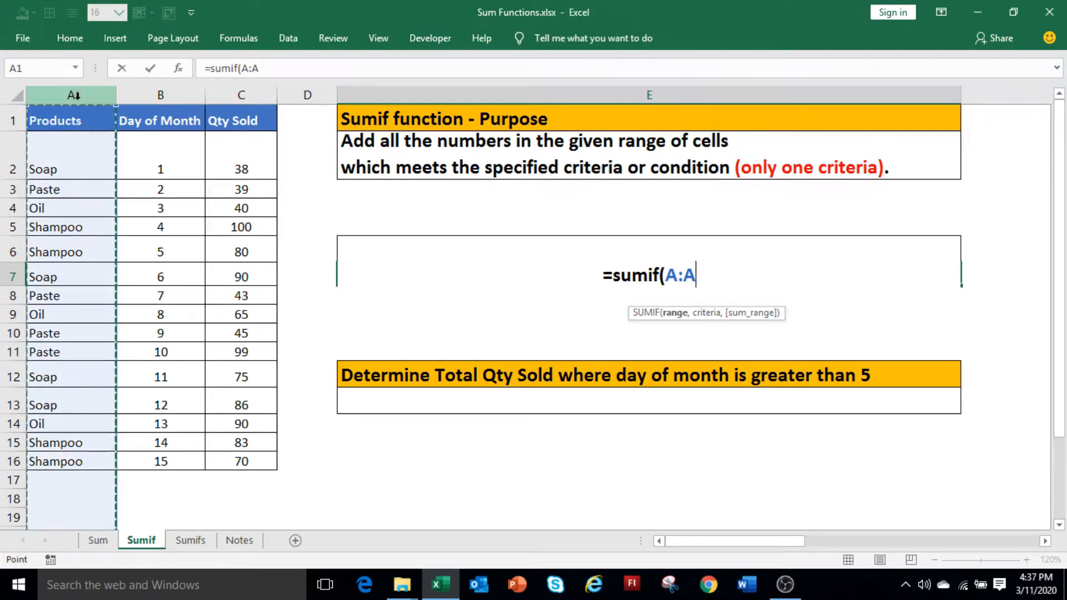
pyautogui.write(',')
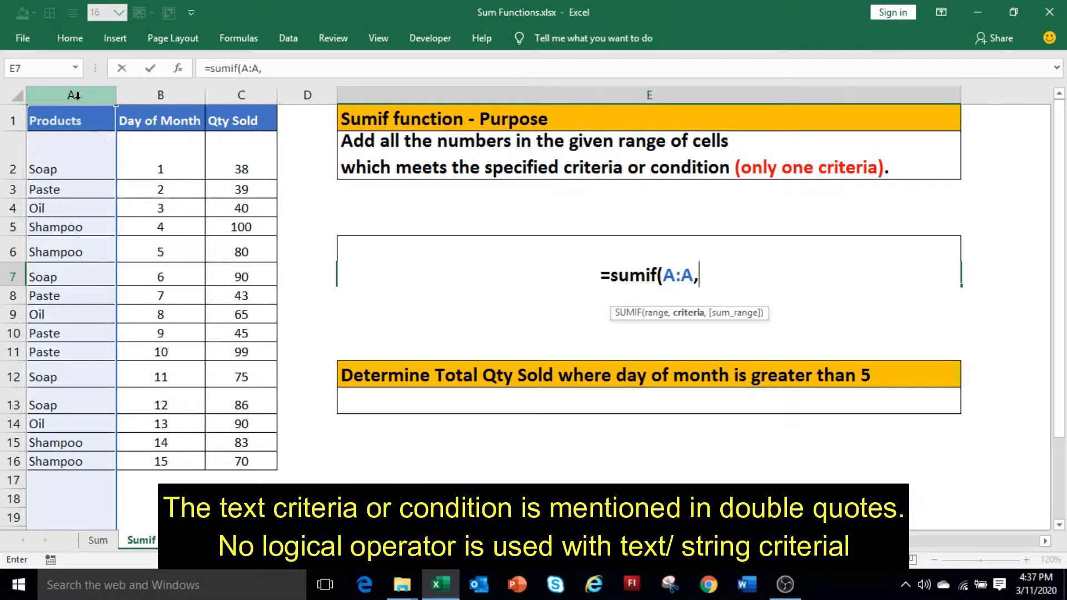
pyautogui.write('"S')
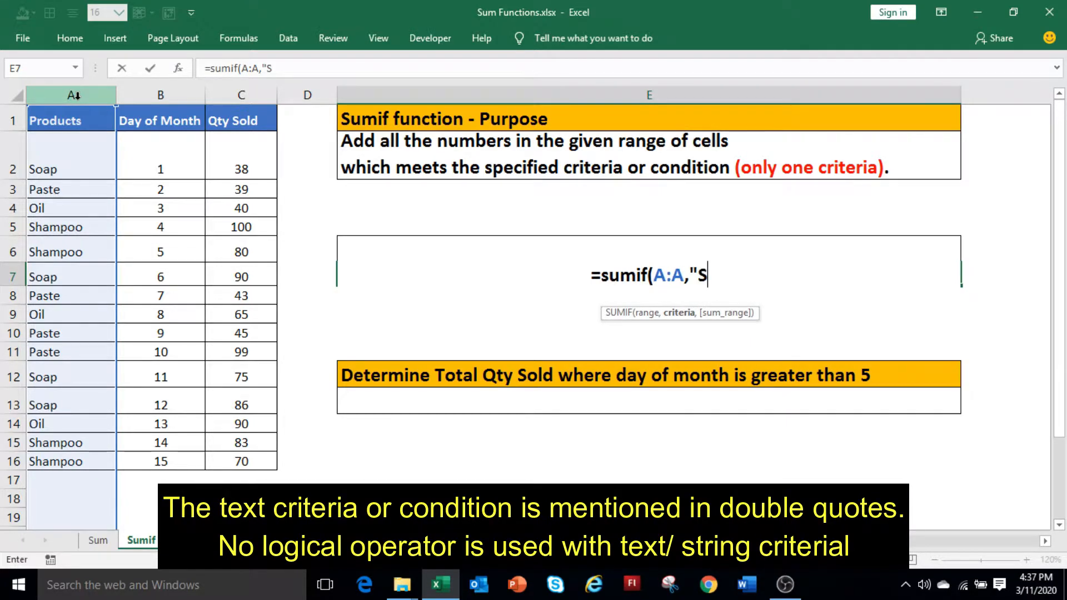
pyautogui.write('oap')
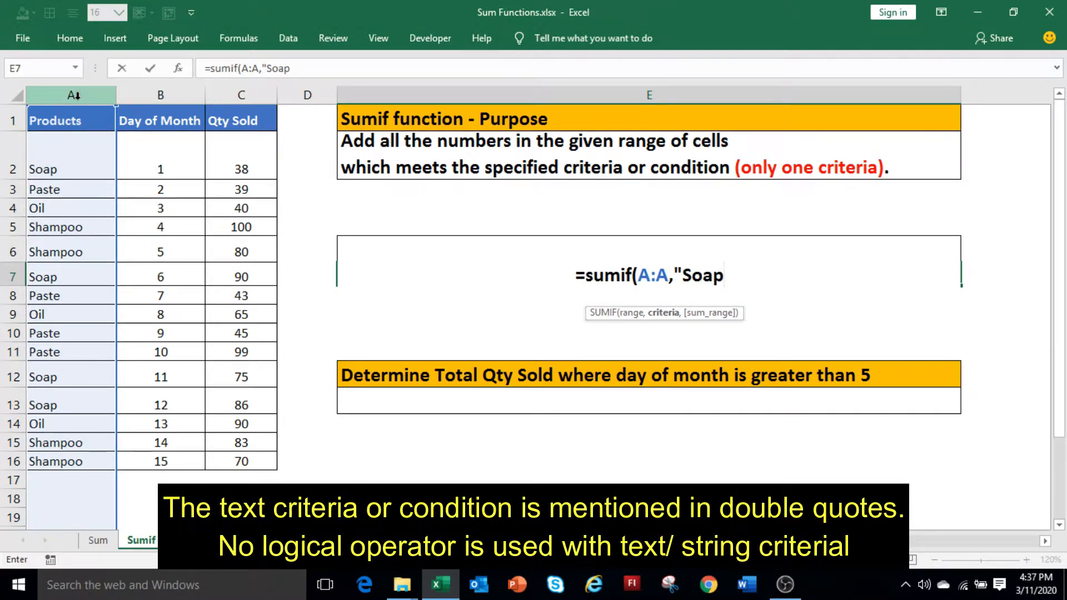
pyautogui.write('",')
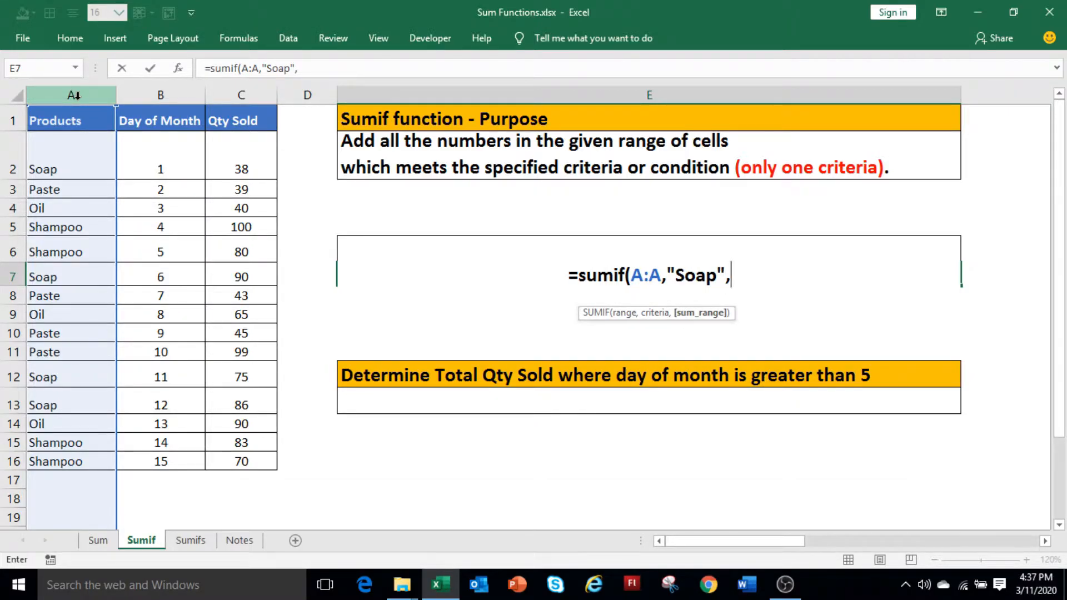
pyautogui.click(230, 90)
pyautogui.write(')')
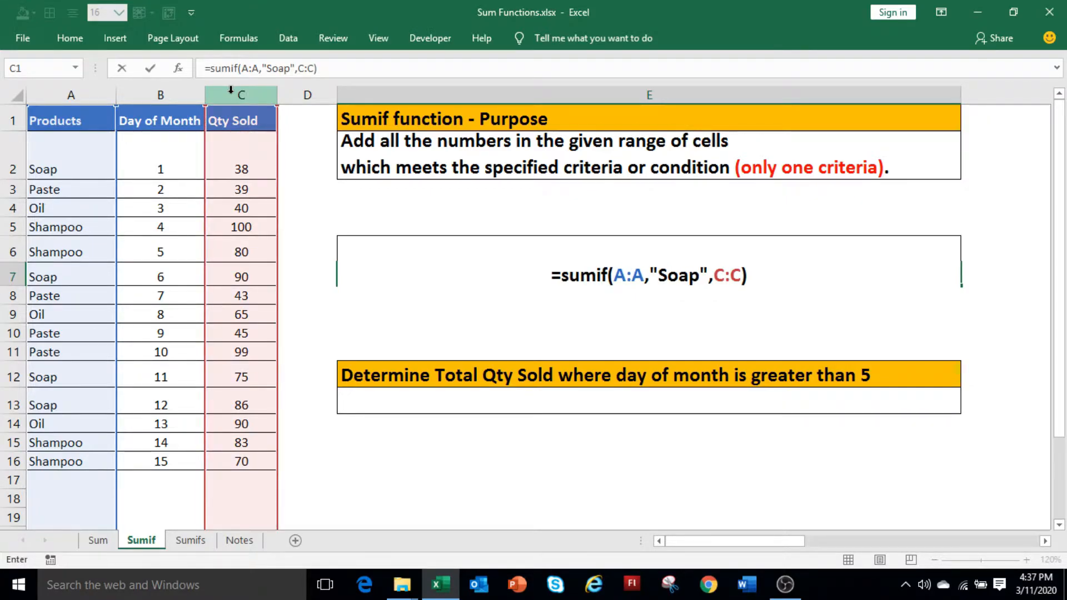
pyautogui.press('Return')
pyautogui.press('Up')
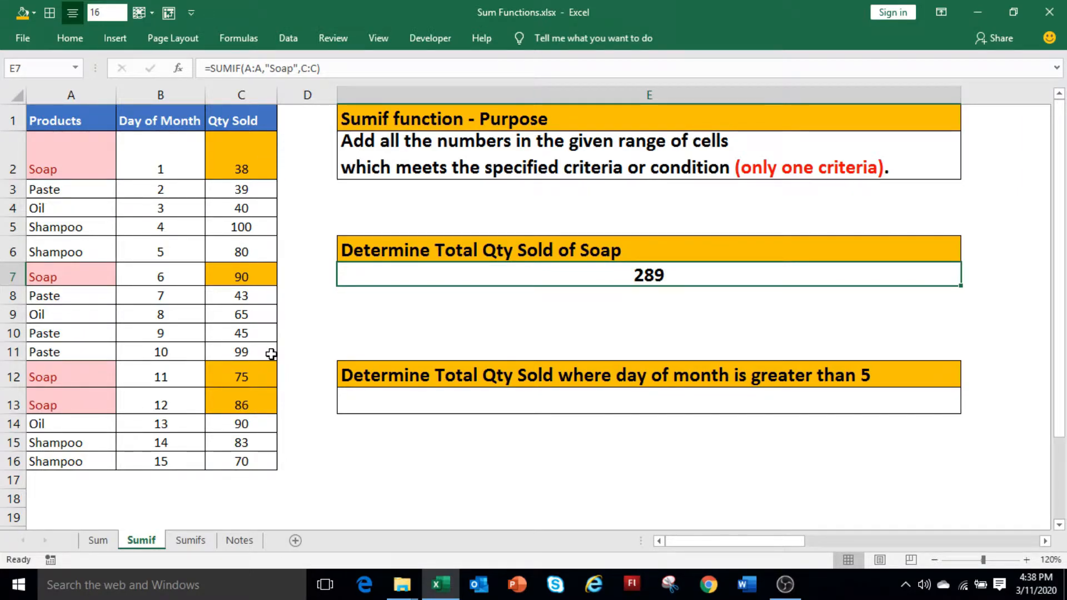
# - Calculate the total quantity sold for days of the month greater than 5 in E13 with =SUMIF(B:B,">5",C:C)
pyautogui.click(648, 432)
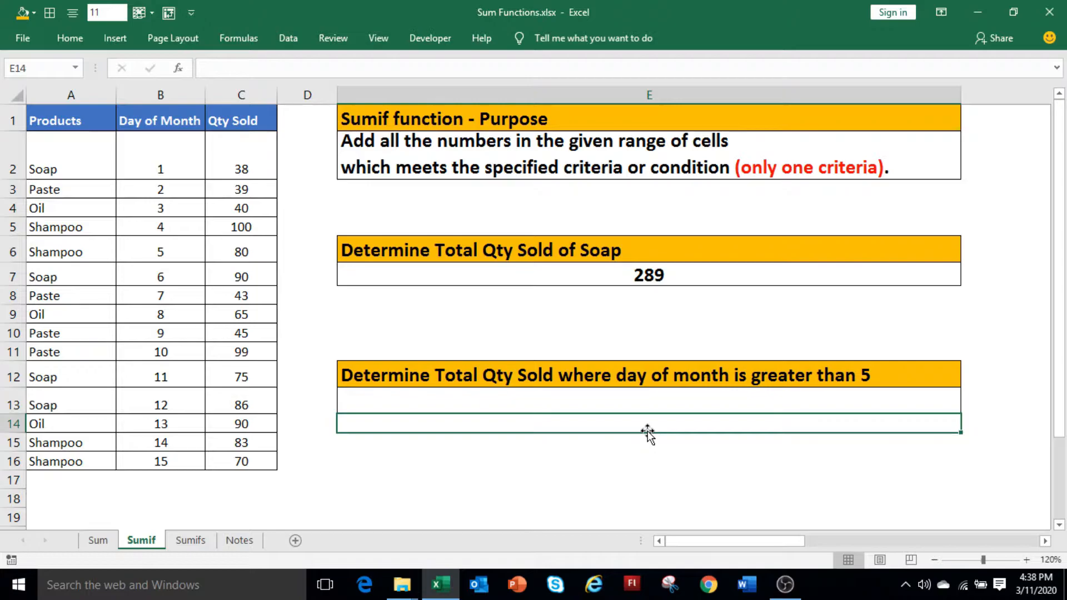
pyautogui.click(563, 376)
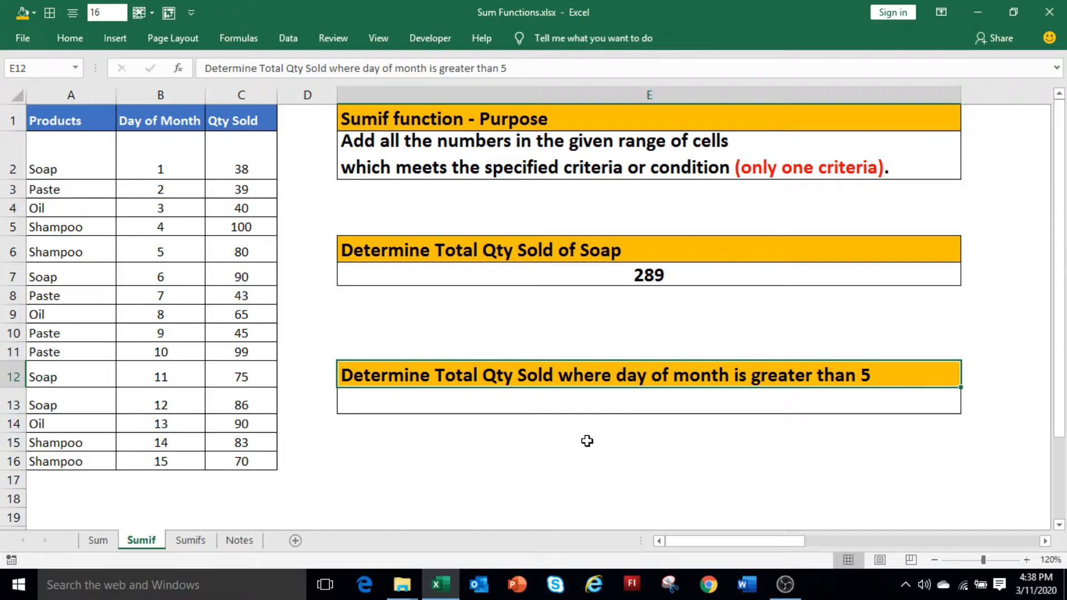
pyautogui.click(588, 406)
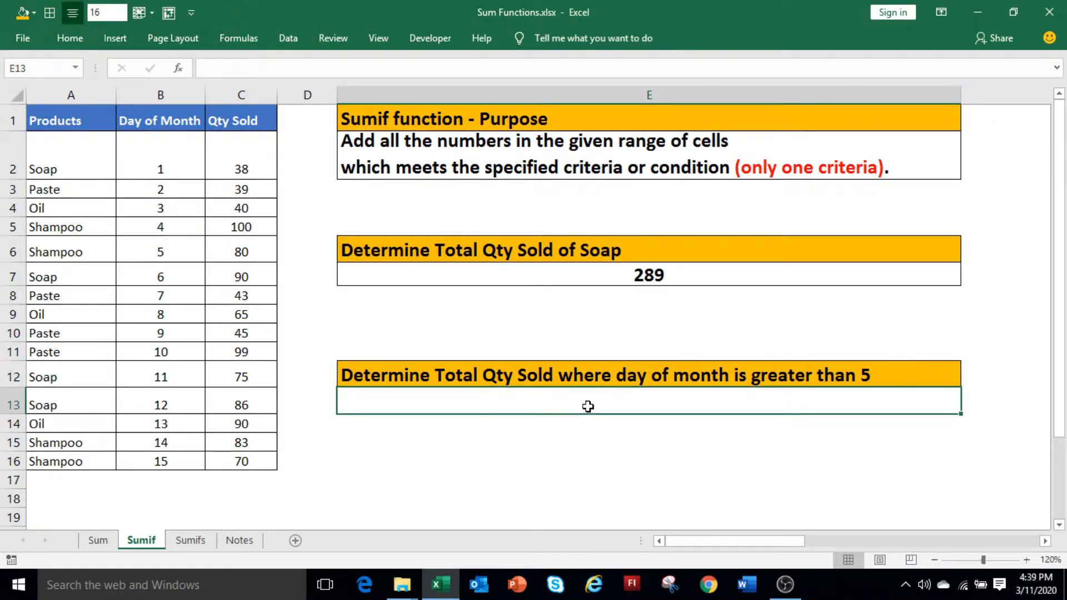
pyautogui.write('=sumif(')
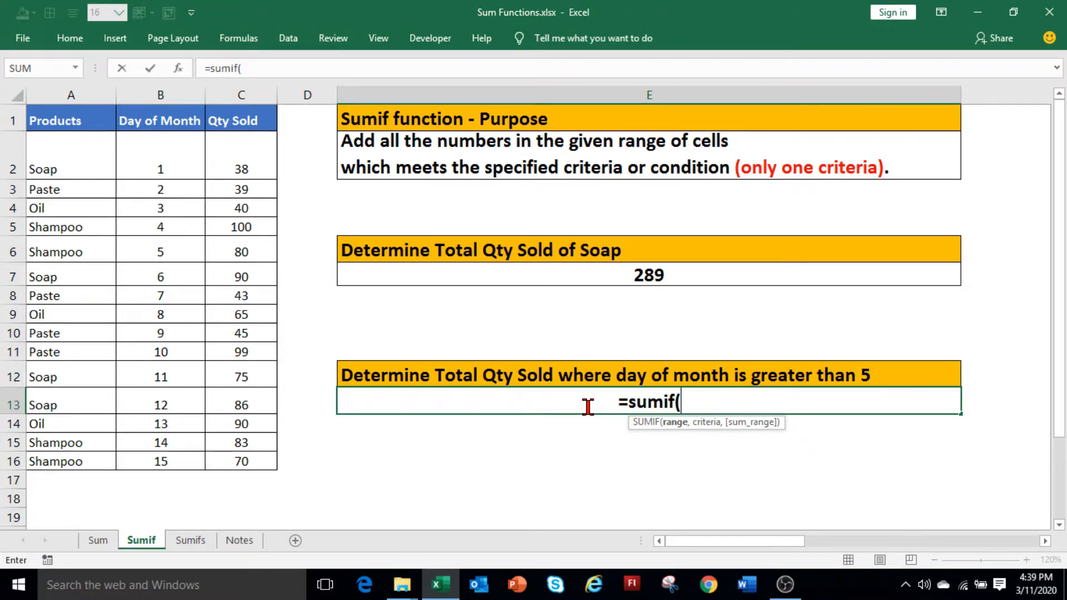
pyautogui.click(190, 94)
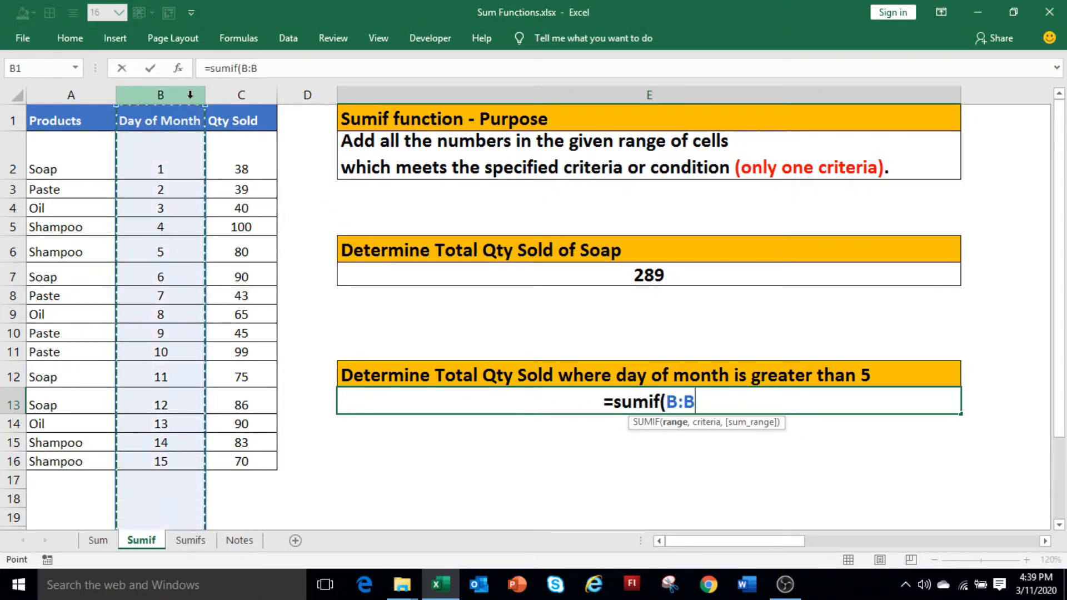
pyautogui.write(',')
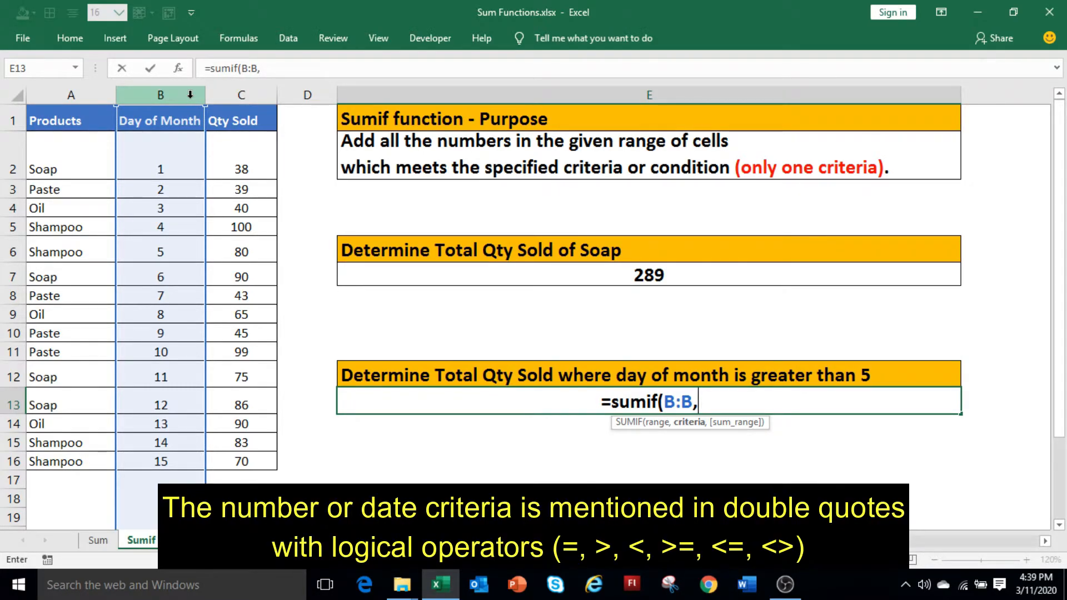
pyautogui.write('"')
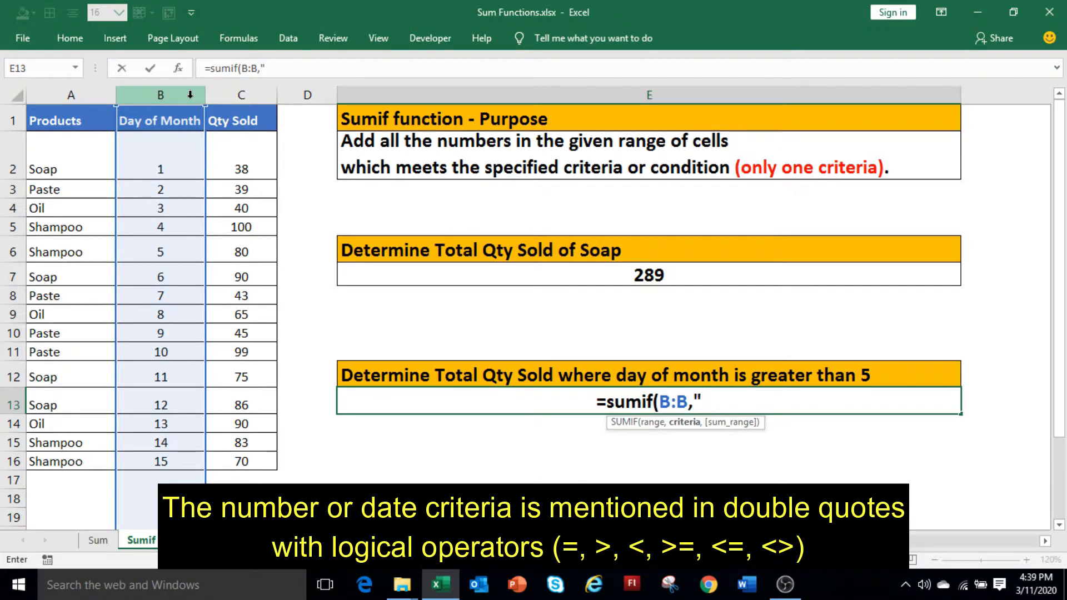
pyautogui.write('>5')
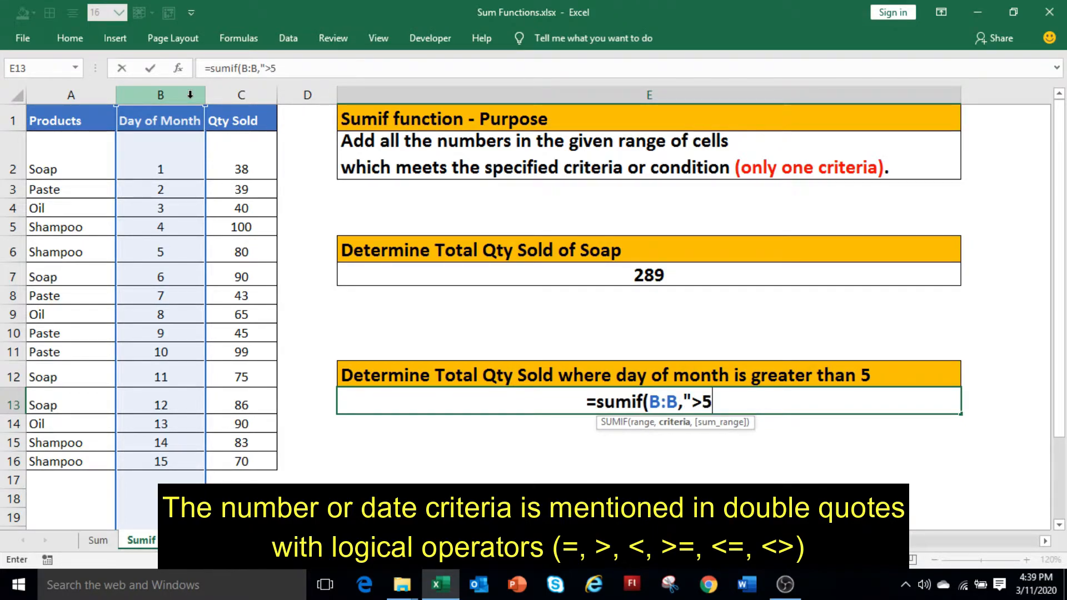
pyautogui.write('"')
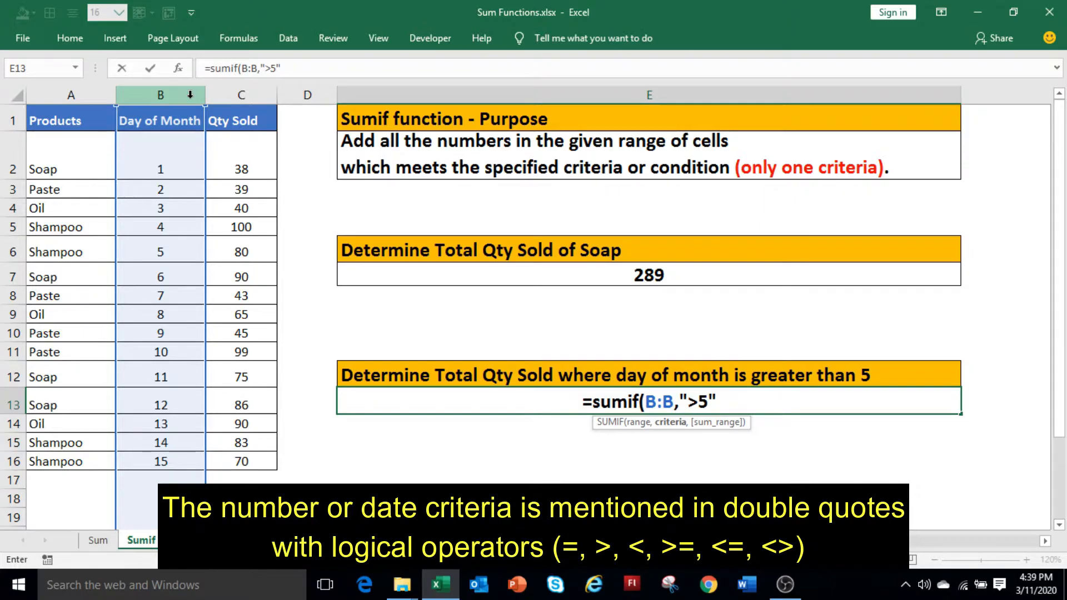
pyautogui.write(',')
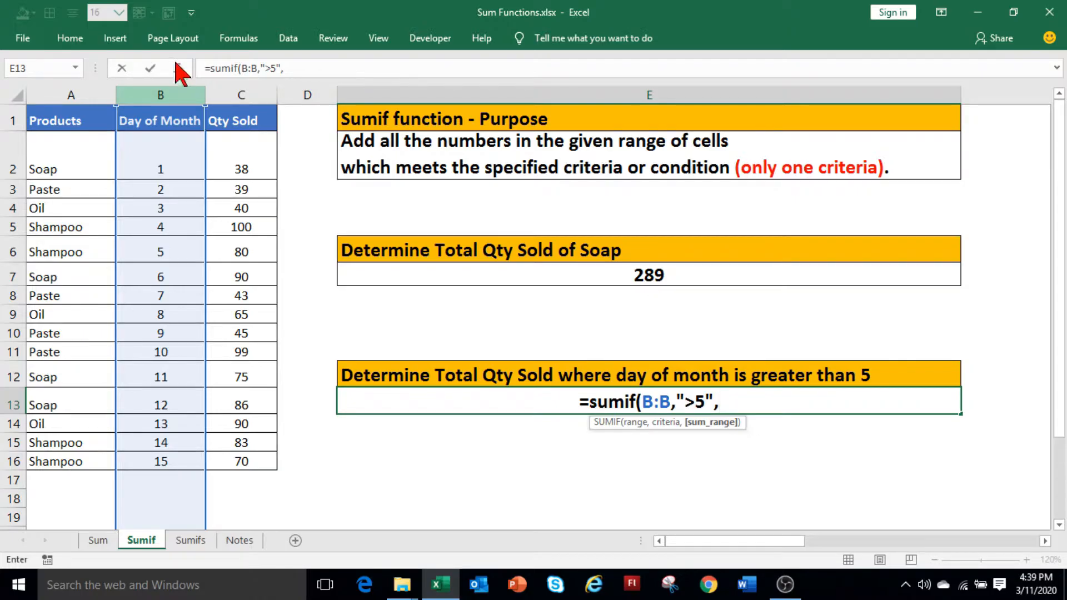
pyautogui.click(247, 97)
pyautogui.click(247, 97)
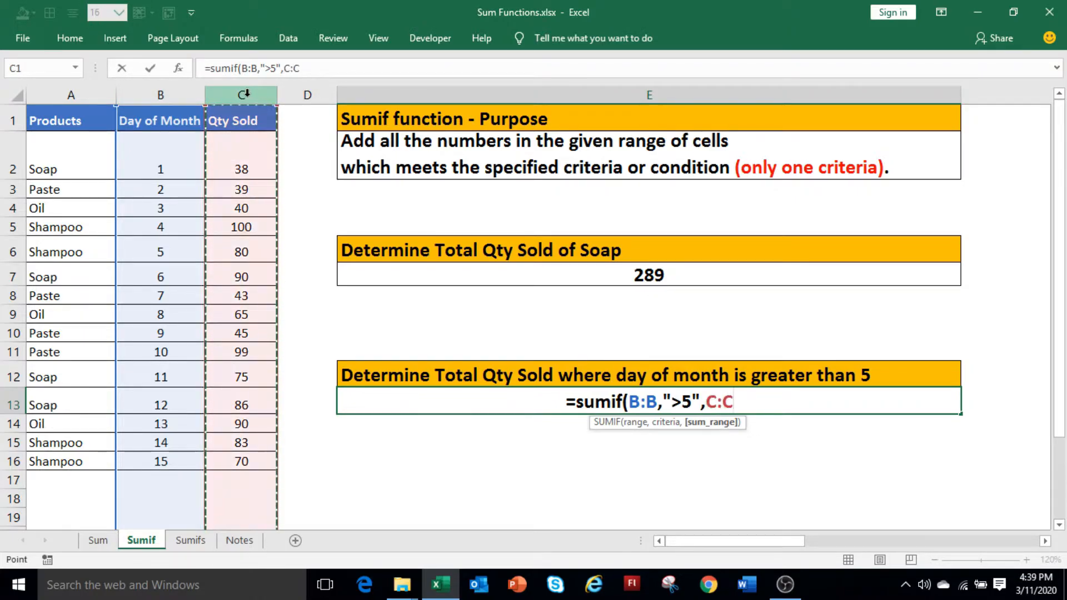
pyautogui.write(')')
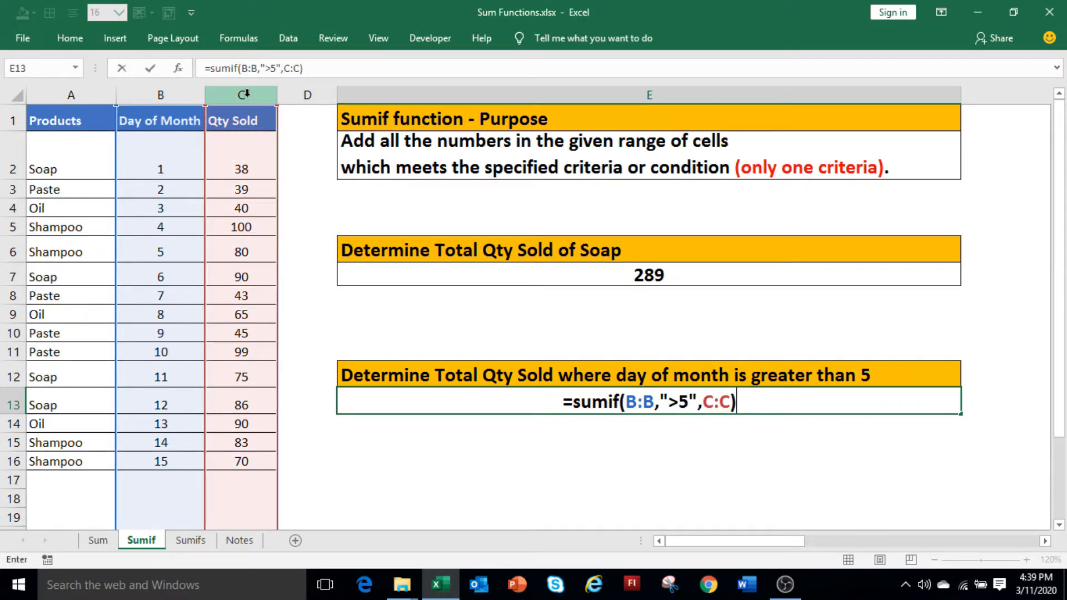
pyautogui.press('Return')
# - Check the E13 result against the highlighted Qty Sold values for days after 5 in column C
pyautogui.click(673, 404)
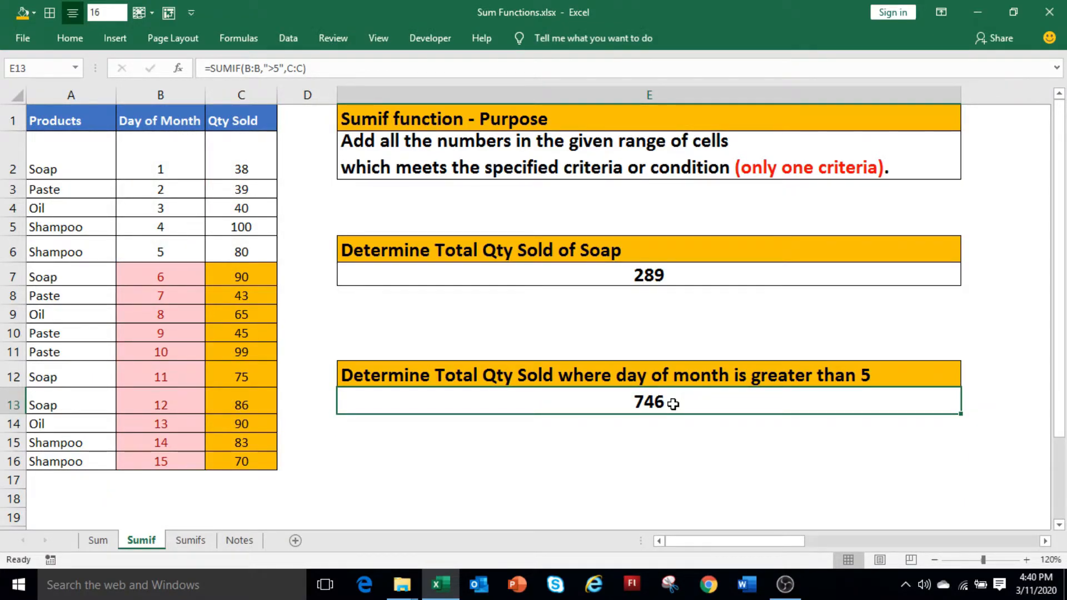
pyautogui.click(256, 277)
pyautogui.moveTo(256, 277); pyautogui.dragTo(260, 453)
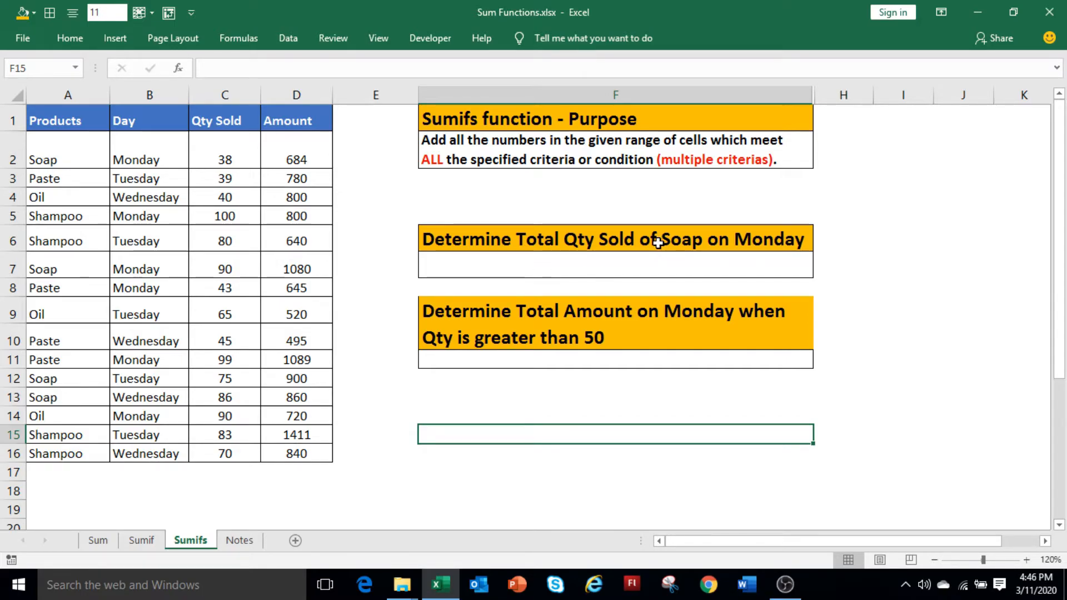
# - Start a SUMIFS formula in F7 of the Sumifs sheet with sum range C:C and first criterion "Soap" in A:A
pyautogui.click(735, 266)
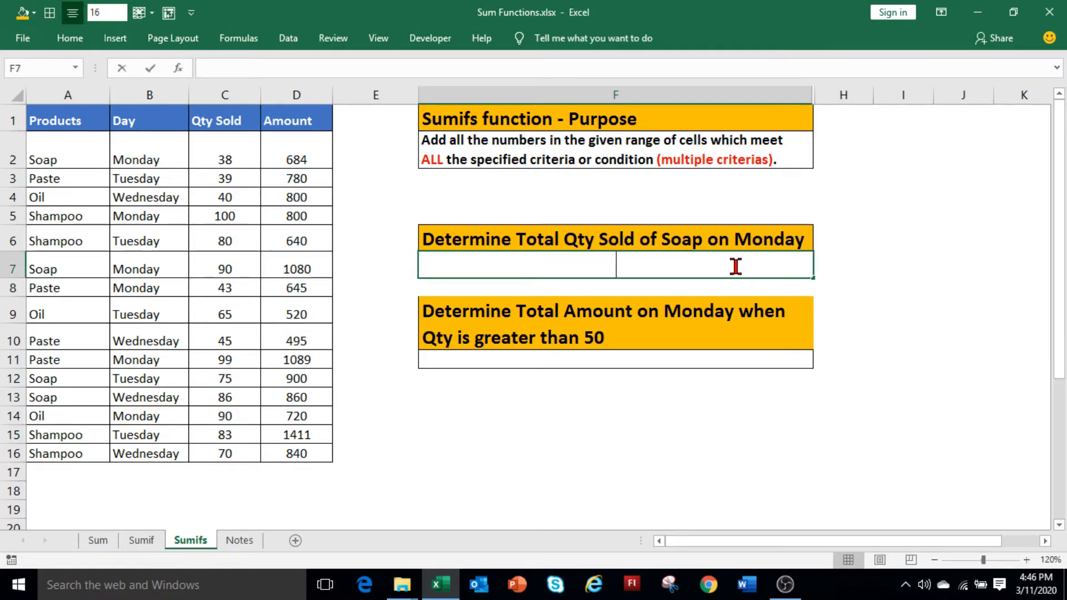
pyautogui.write('=sum')
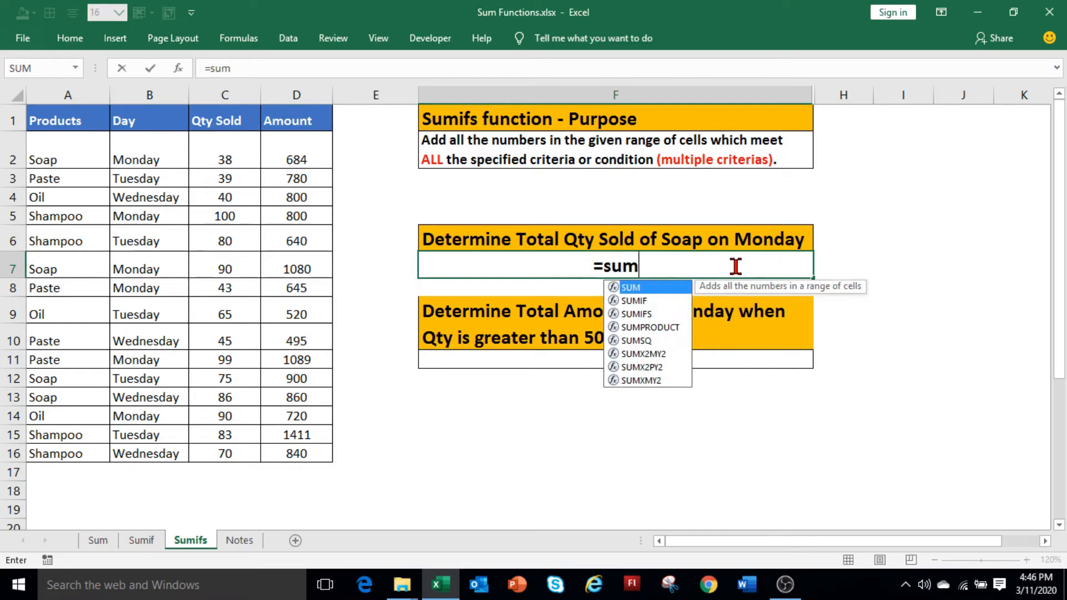
pyautogui.write('ifs(')
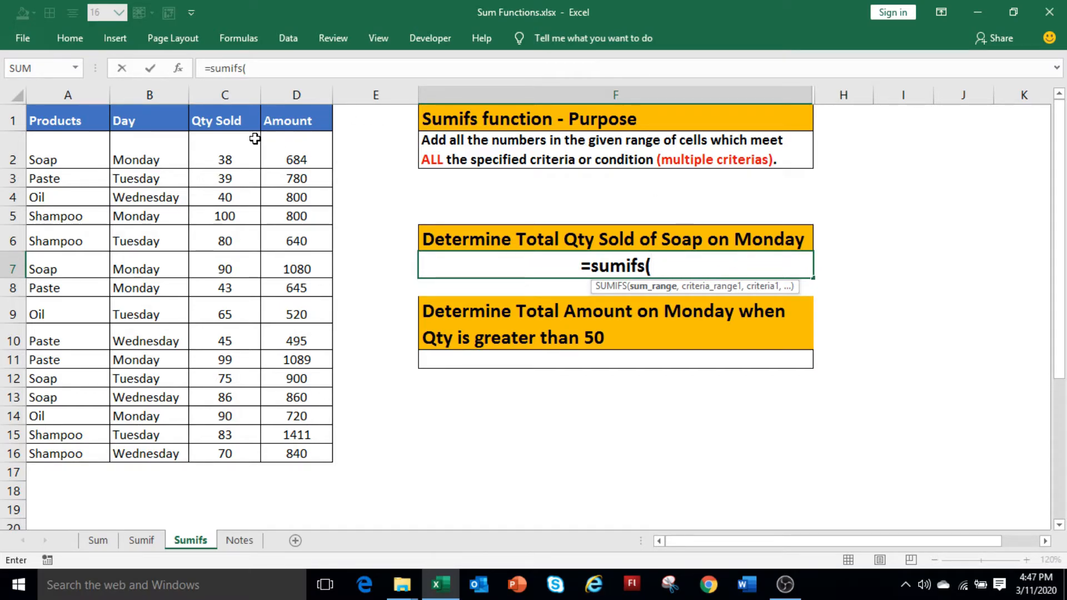
pyautogui.click(228, 92)
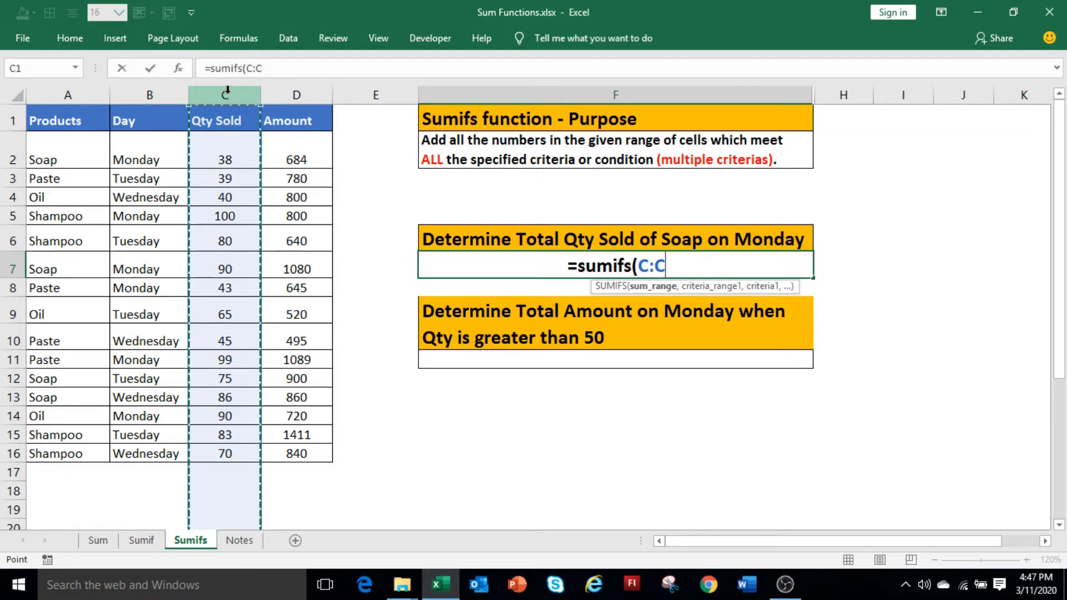
pyautogui.write(',')
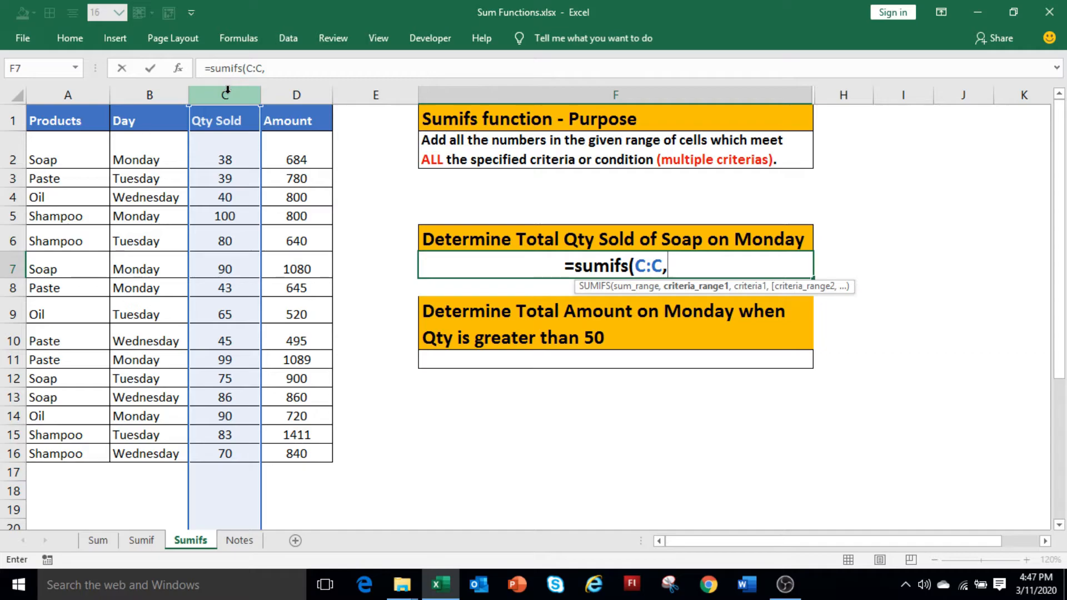
pyautogui.click(79, 88)
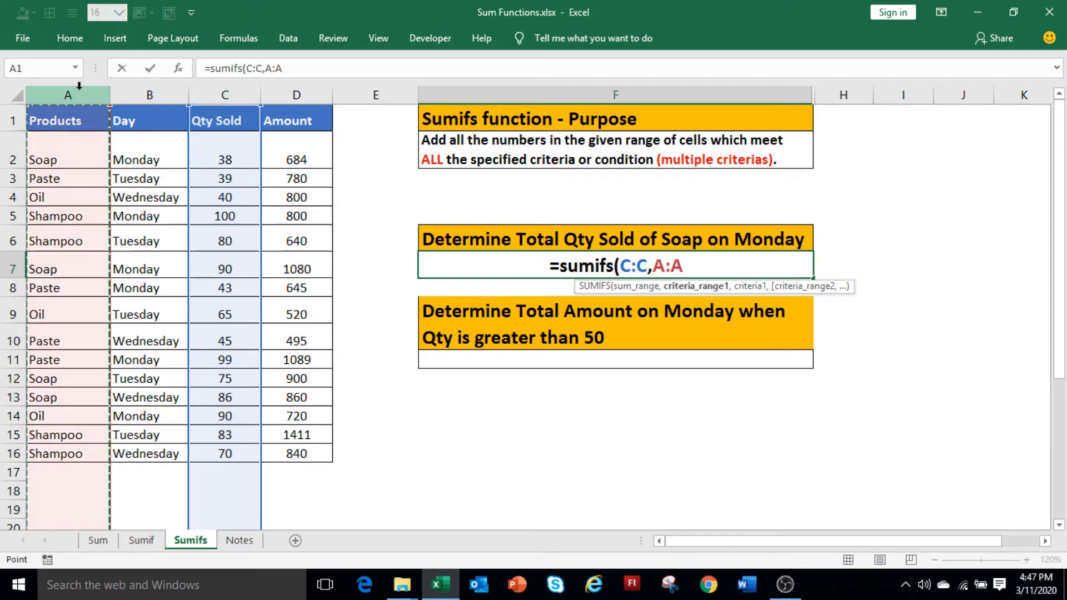
pyautogui.write(',')
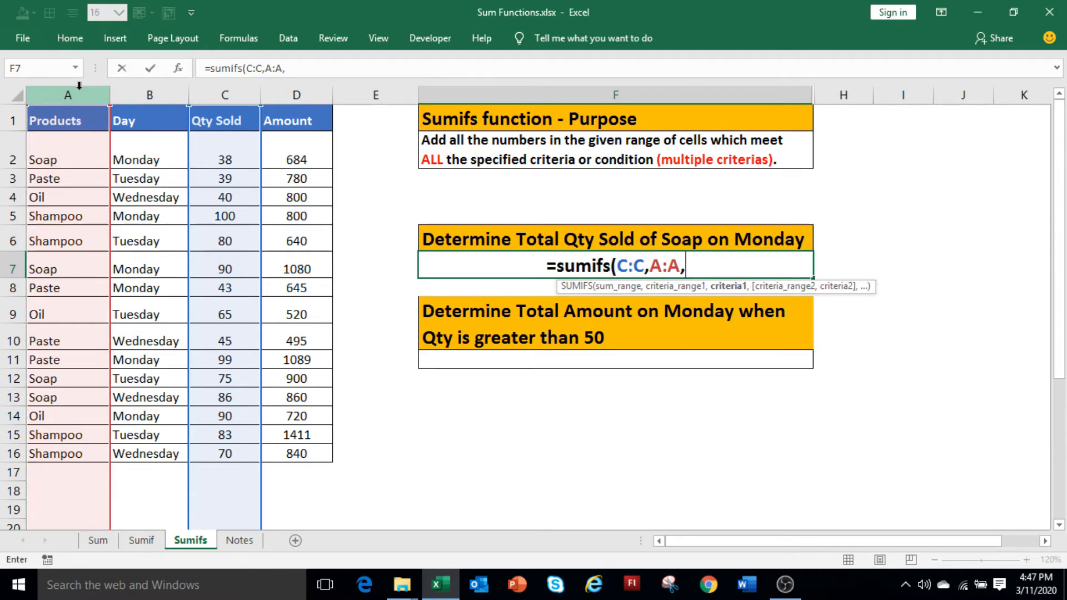
pyautogui.write('"')
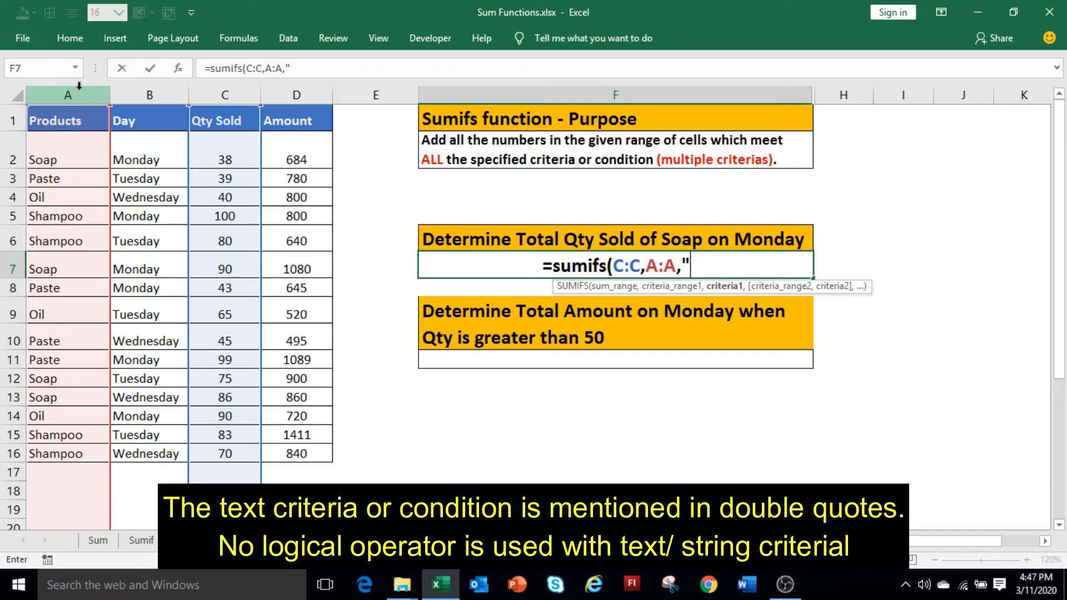
pyautogui.write('Soa')
pyautogui.press('BackSpace')
pyautogui.write('oap')
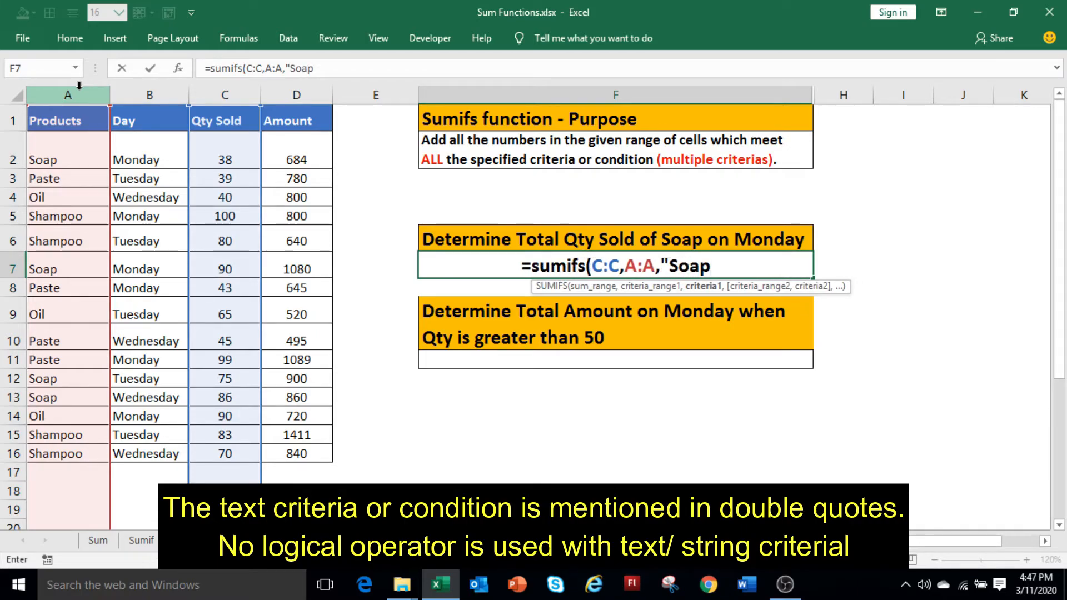
pyautogui.write('"')
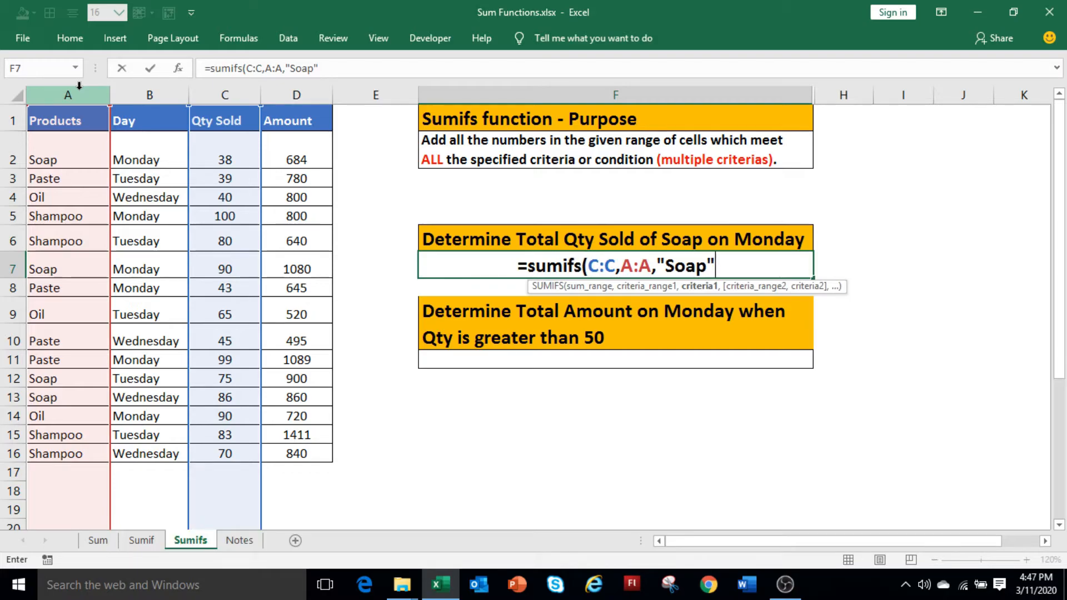
# - Complete the F7 formula with second criterion "Monday" in B:B, giving =sumifs(C:C,A:A,"Soap",B:B,"Monday")
pyautogui.write(',')
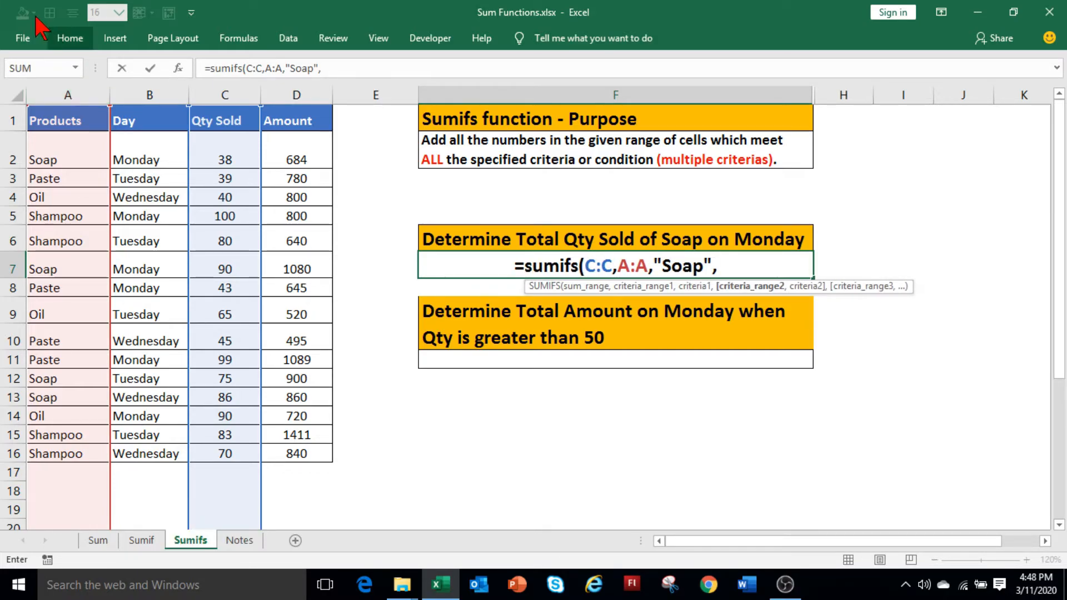
pyautogui.click(155, 92)
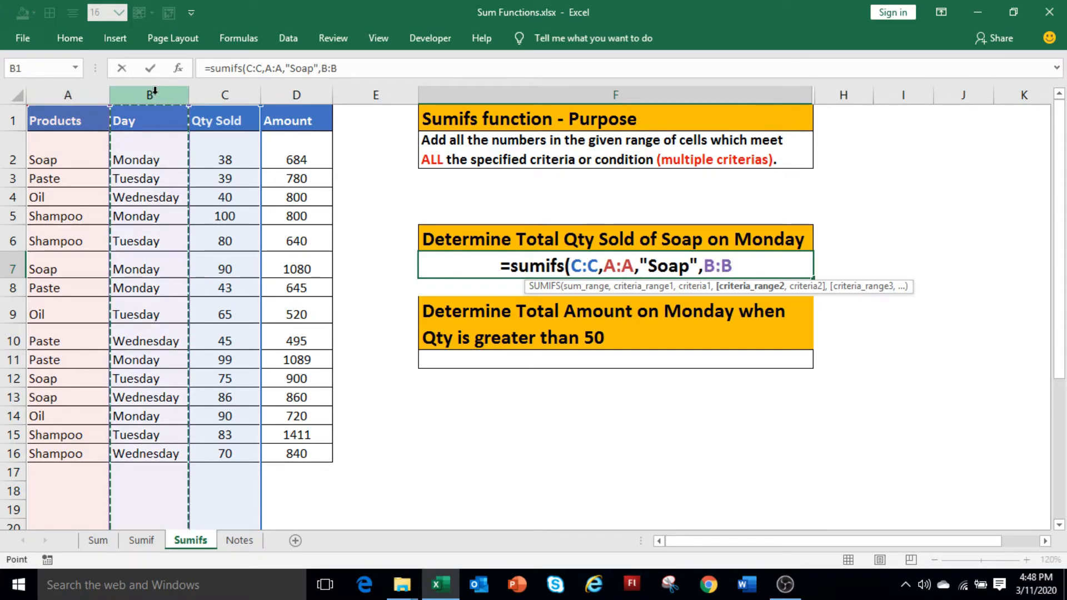
pyautogui.write(',')
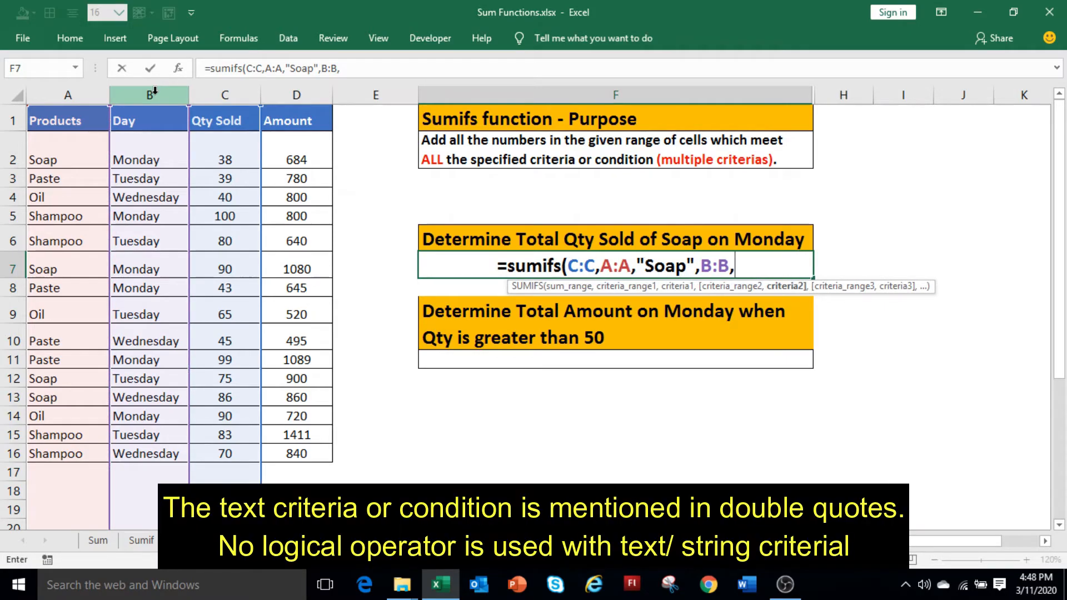
pyautogui.write('"Mod')
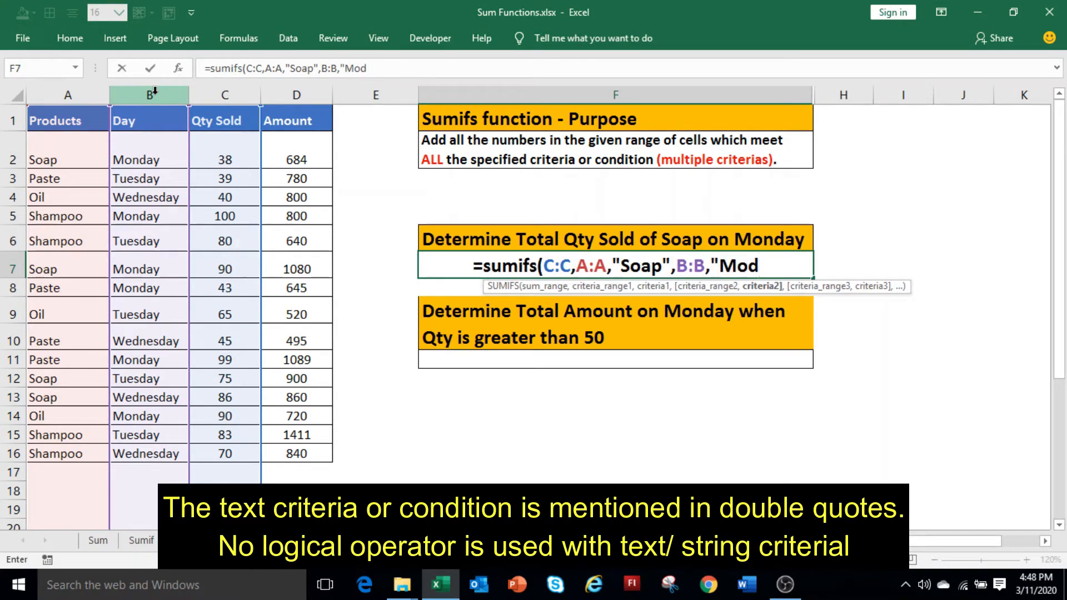
pyautogui.press('BackSpace')
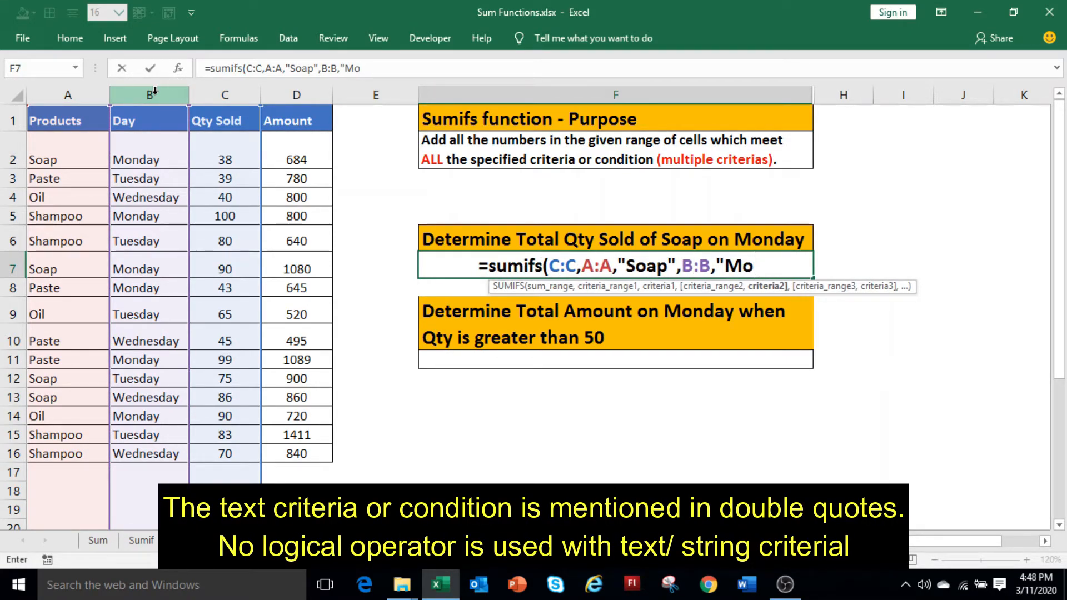
pyautogui.write('nday')
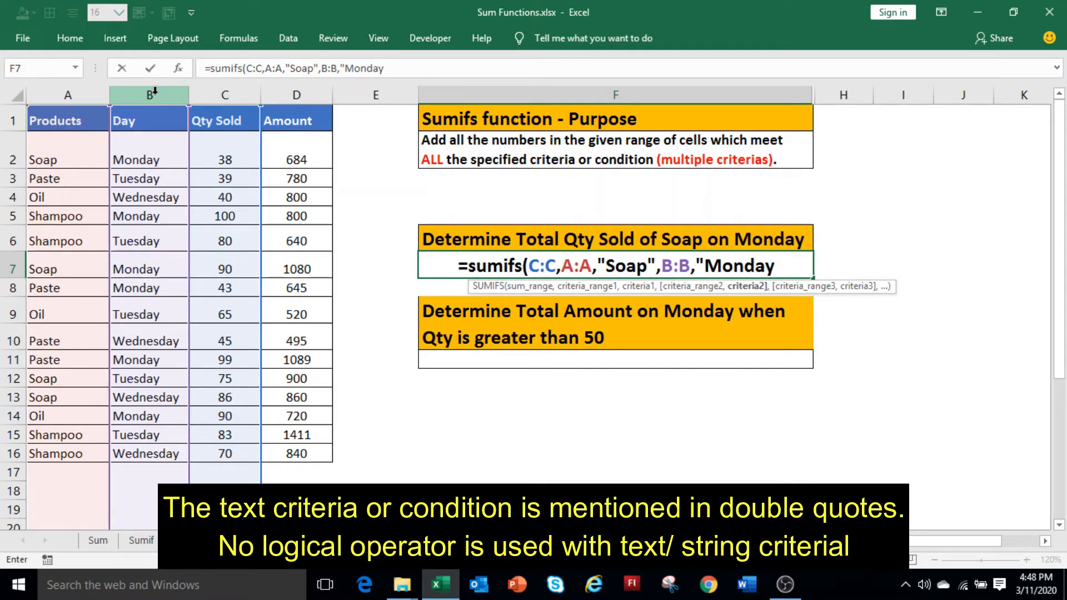
pyautogui.write('")')
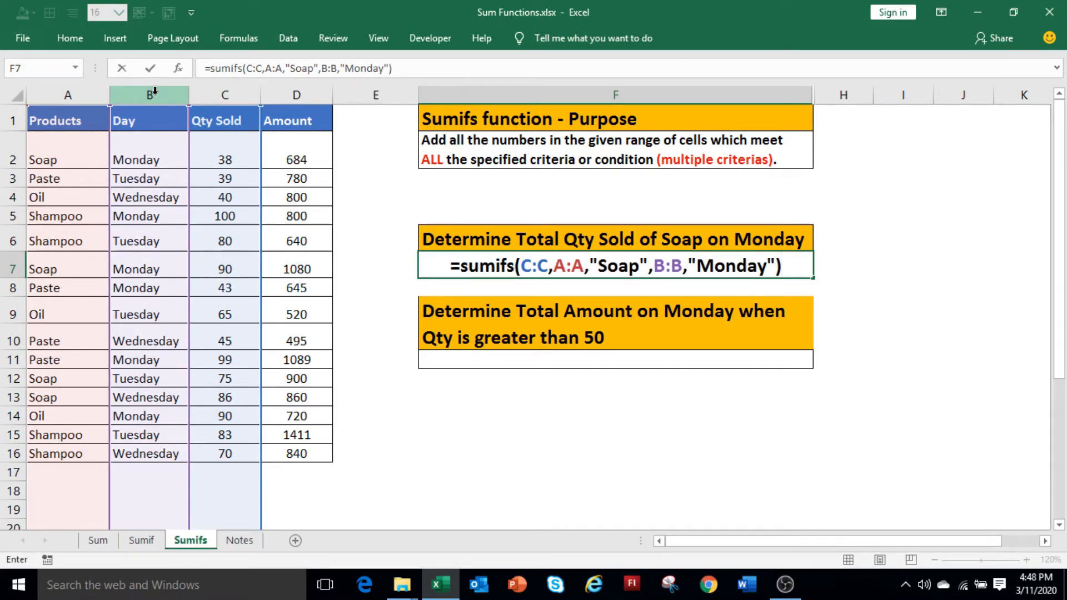
pyautogui.press('Return')
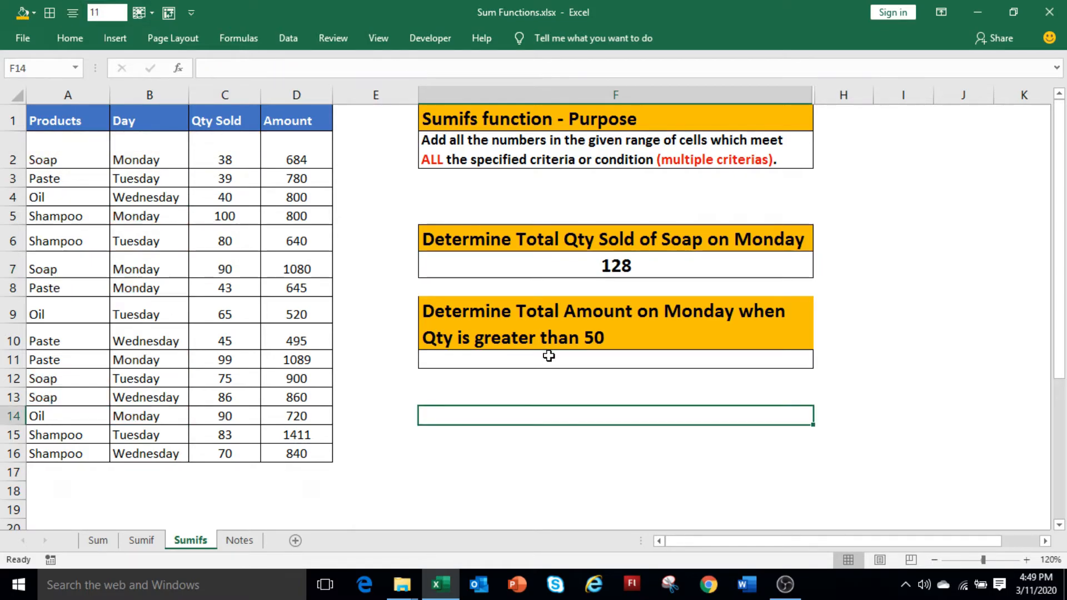
# - Calculate the total amount on Monday for quantities greater than 50 in F11 with =SUMIFS(D:D,B:B,"Monday",C:C,">50")
pyautogui.click(549, 357)
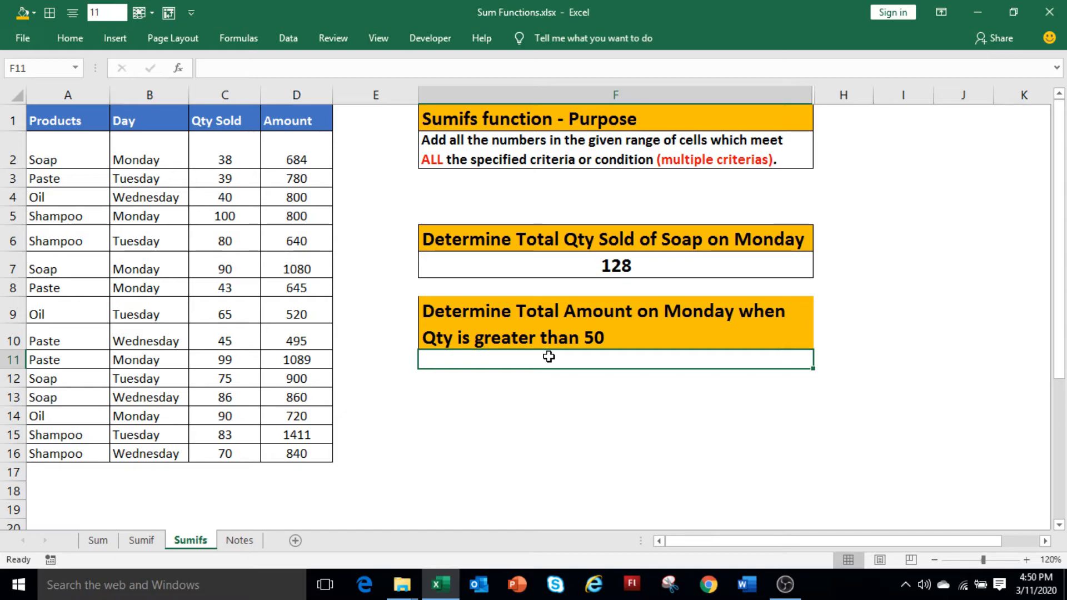
pyautogui.write('=')
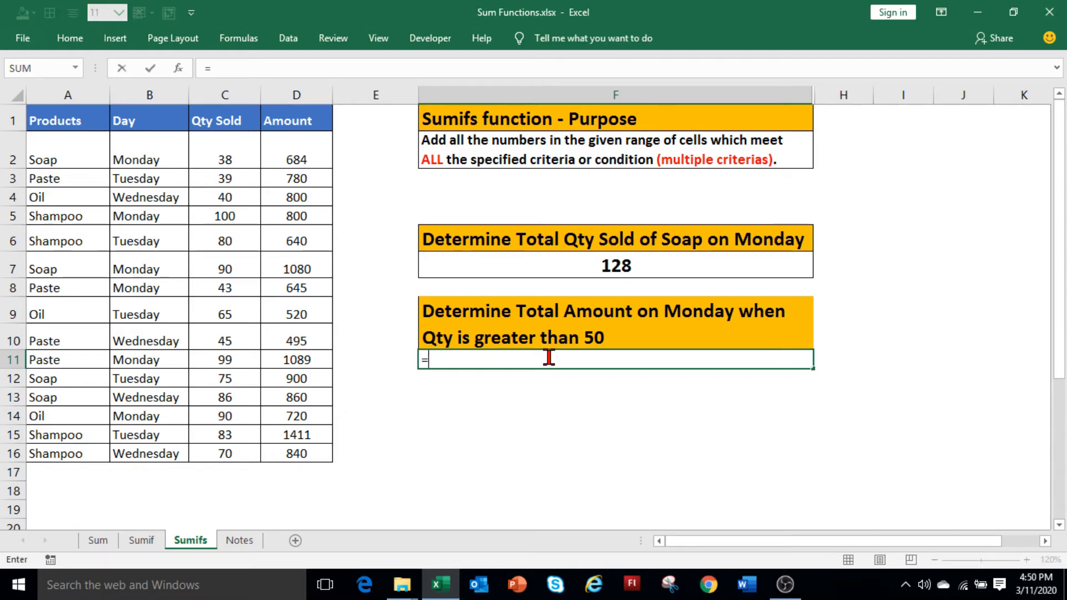
pyautogui.write('SUMIFS(')
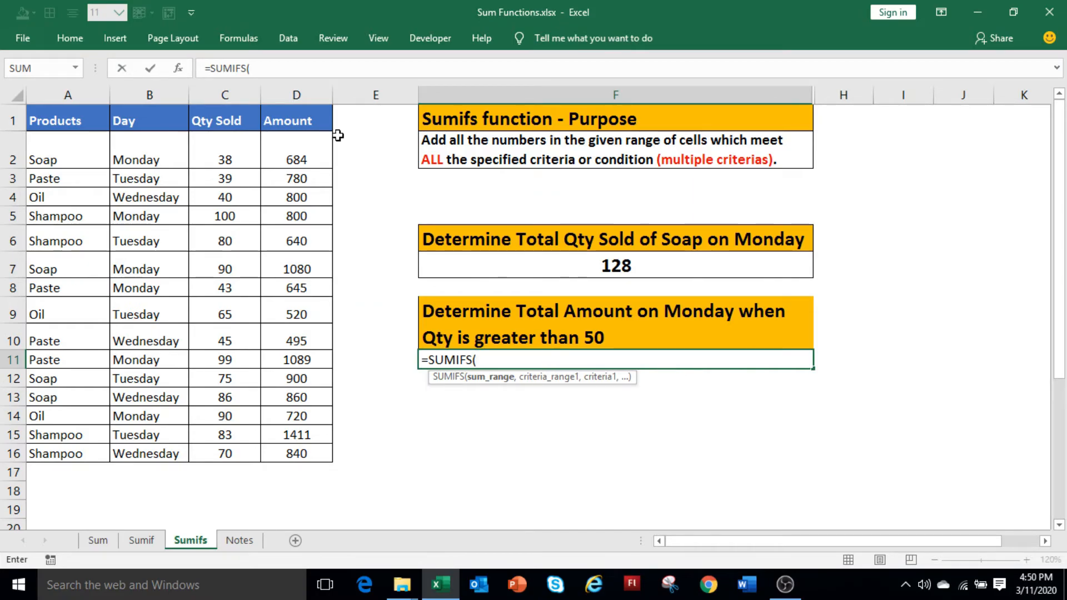
pyautogui.click(300, 90)
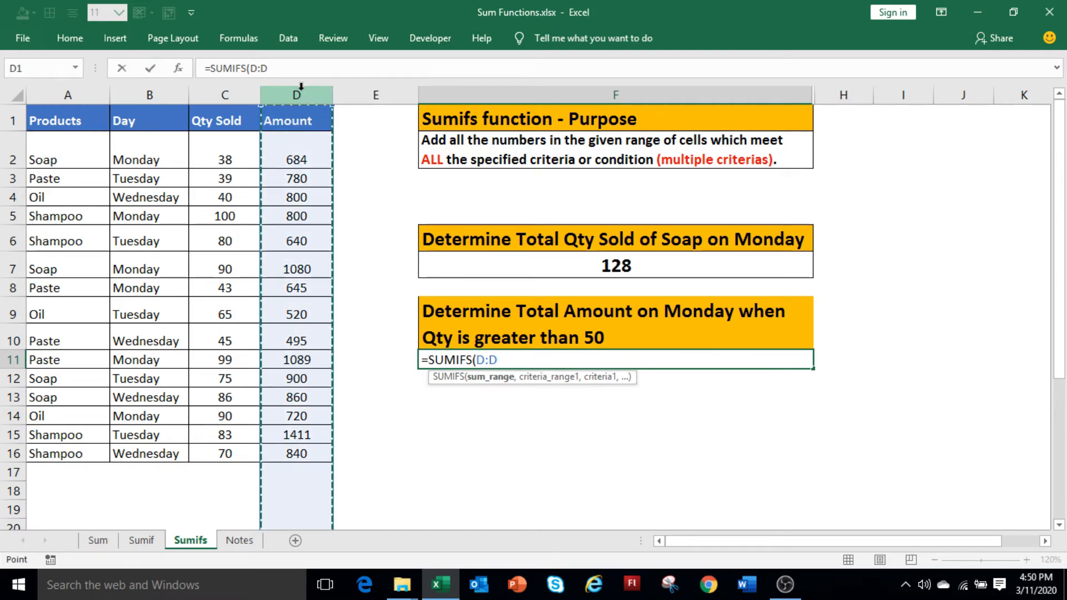
pyautogui.write(',')
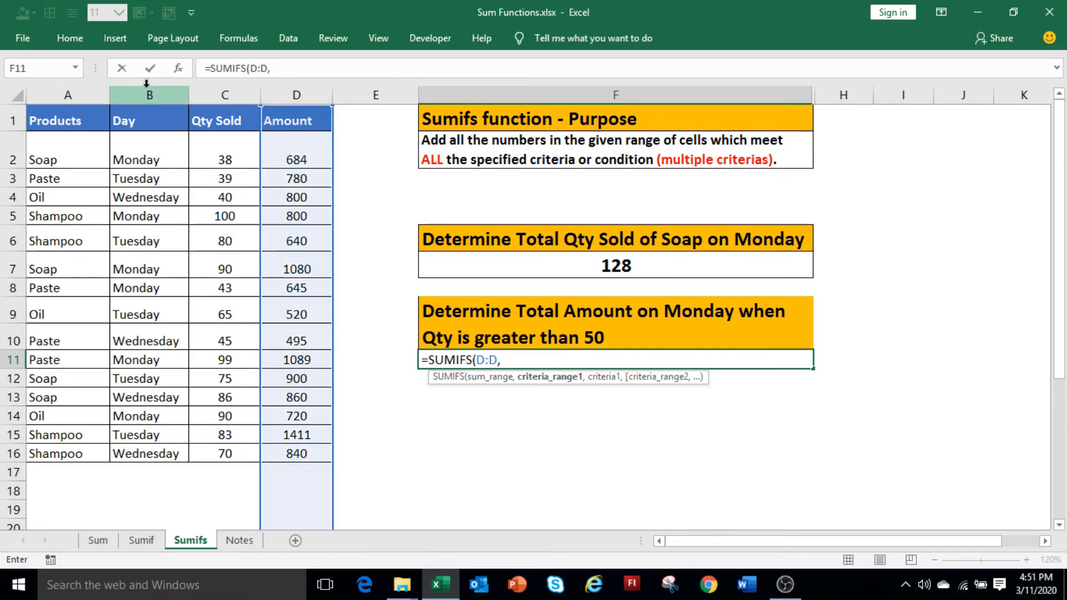
pyautogui.click(146, 88)
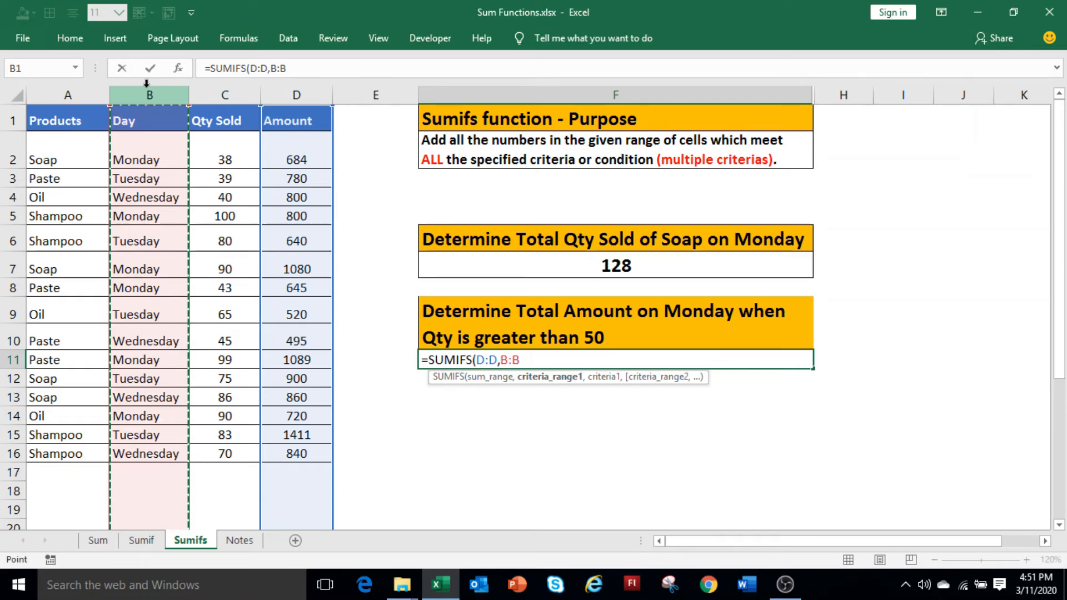
pyautogui.write(',"Monda')
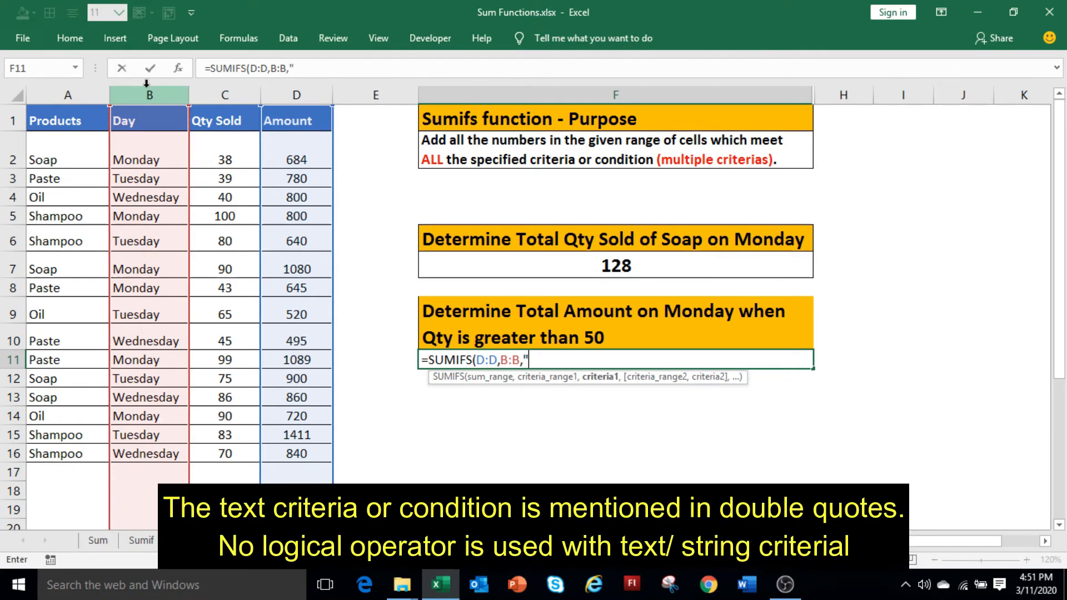
pyautogui.write('y",')
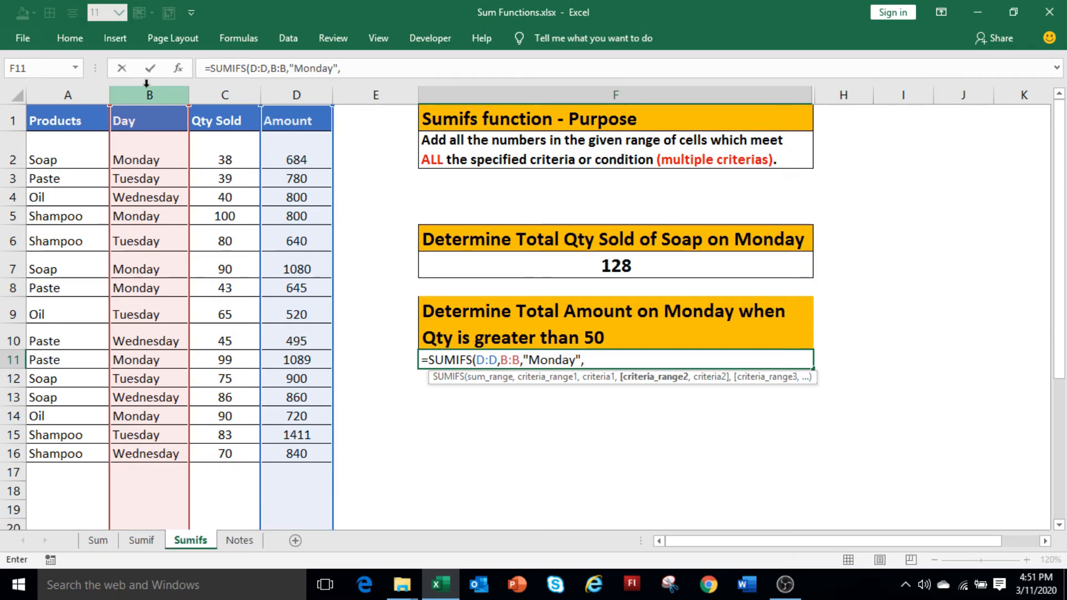
pyautogui.click(237, 95)
pyautogui.write(',"')
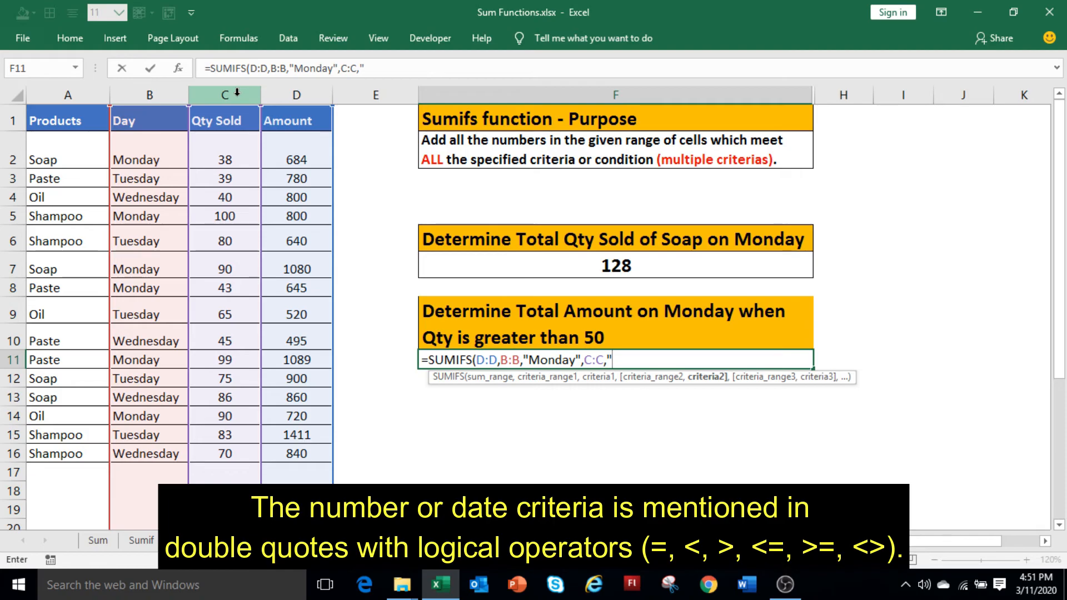
pyautogui.write('>50"')
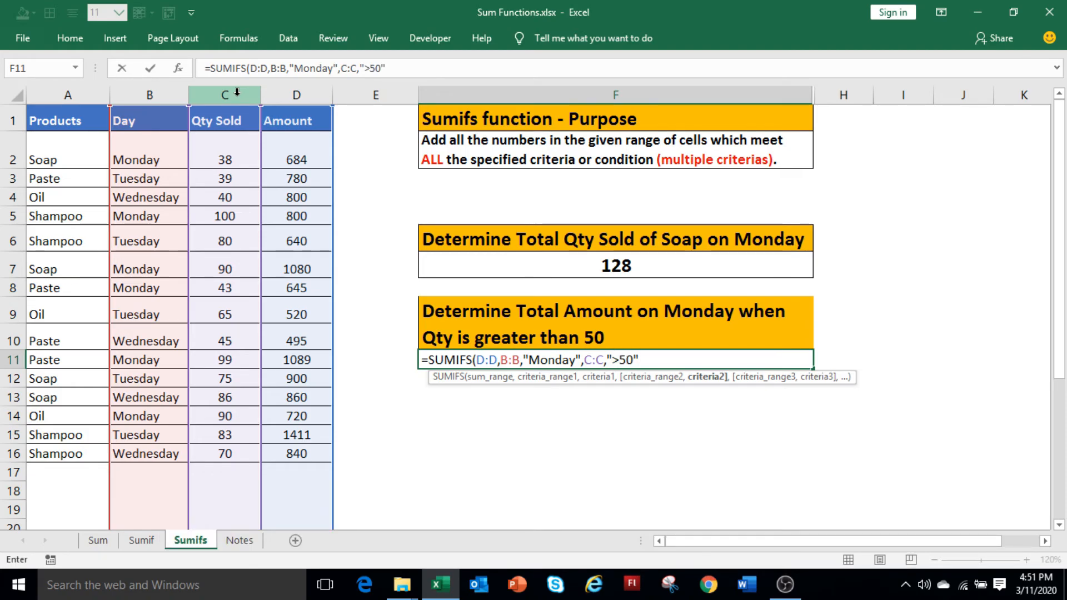
pyautogui.write(')')
pyautogui.press('Return')
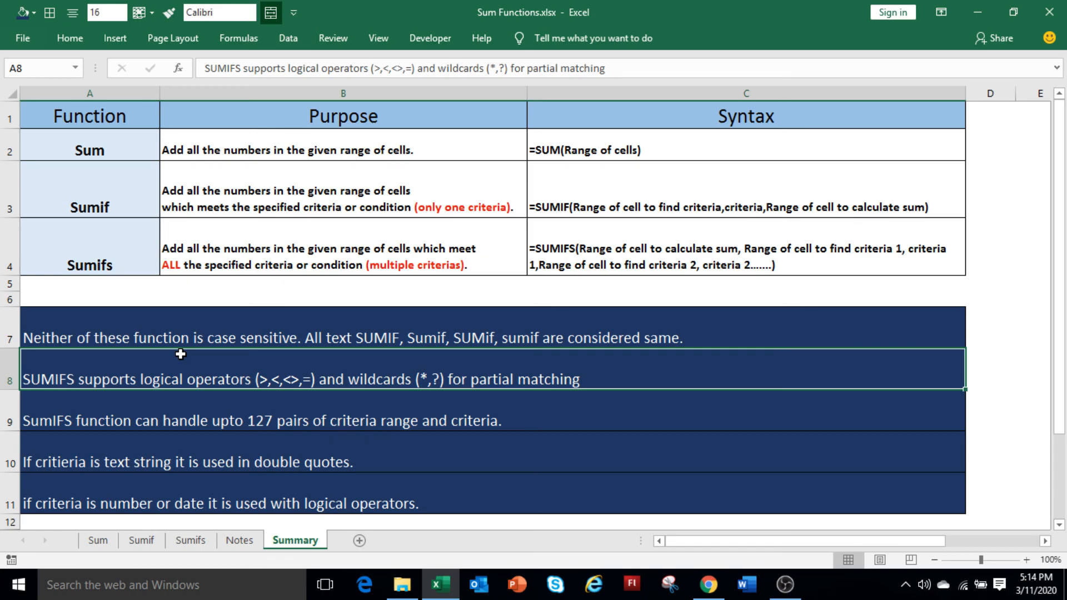
# - Switch to the YouTube page of the video "How to use Count functions in MS Excel" in Chrome
pyautogui.hotkey('alt', 'Tab')
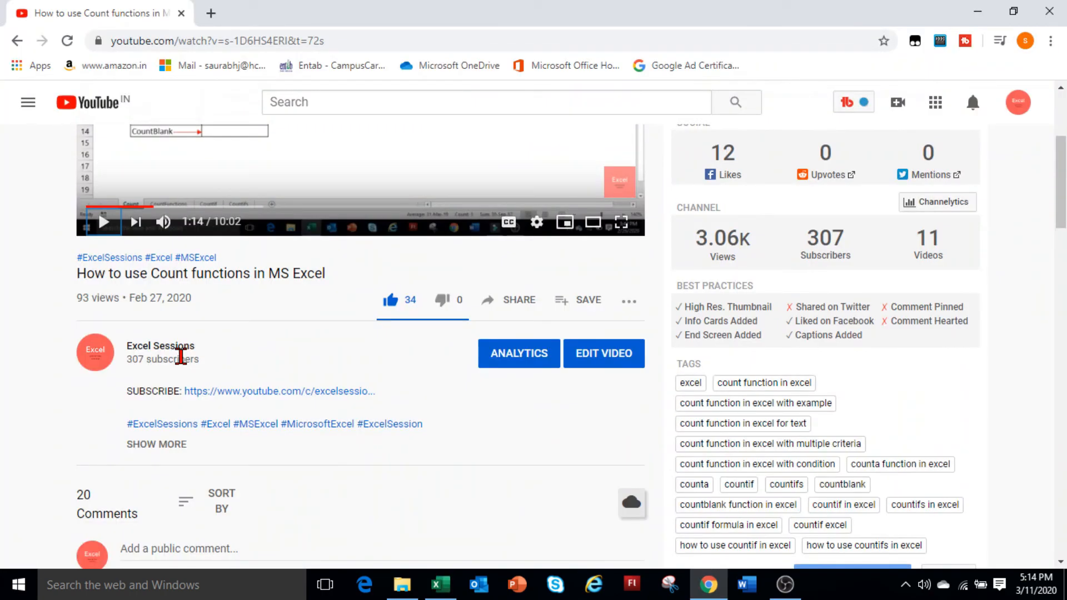